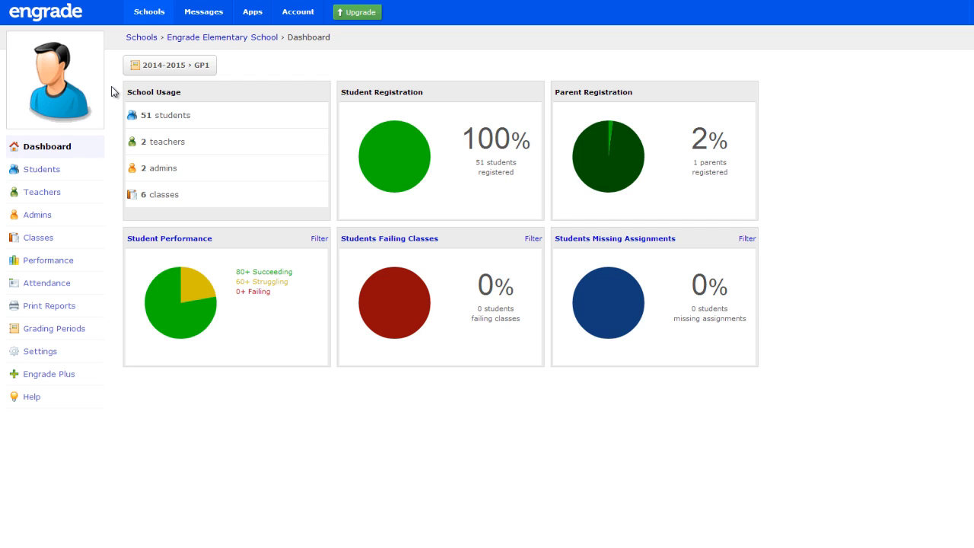
Step: Open the Grading Periods page, showing the 2014-2015 GP1 and GP2 periods
left_click(70, 329)
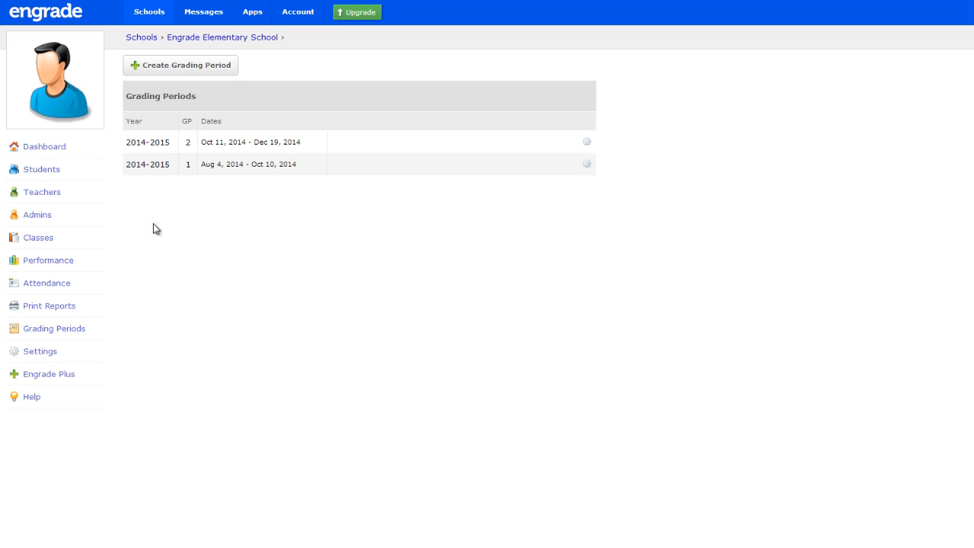
Step: Start a new grading period for school year 2015 as grading period 1
left_click(216, 70)
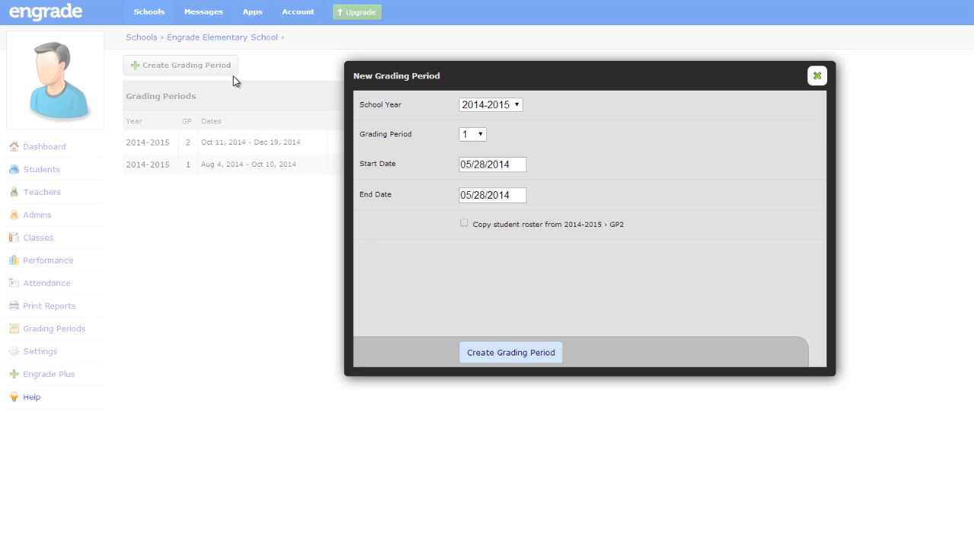
left_click(518, 105)
scroll(490, 251, "down", 3)
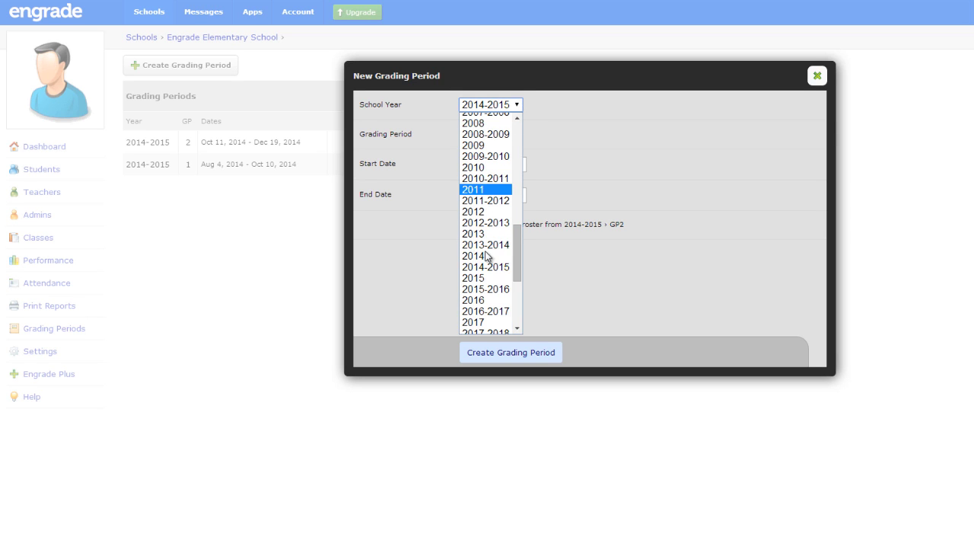
left_click(492, 278)
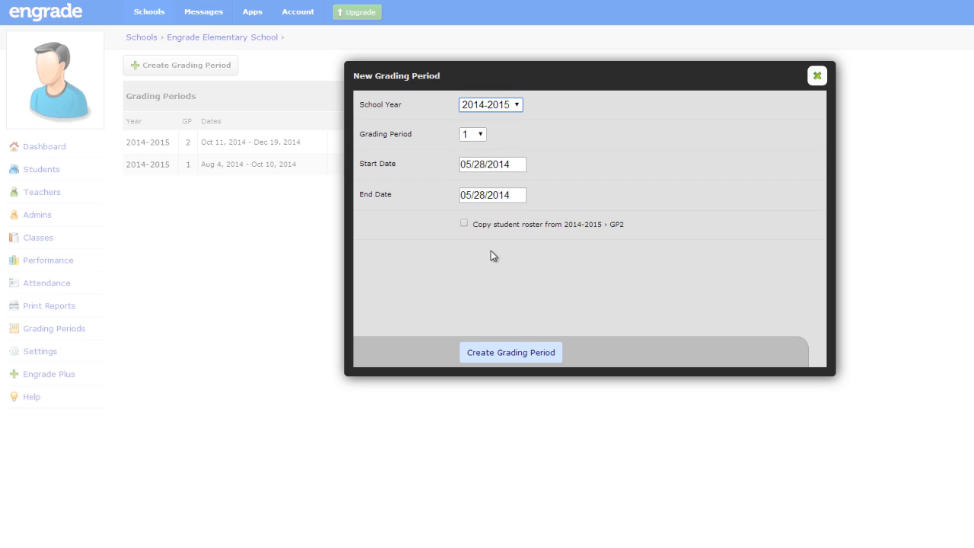
left_click(483, 136)
left_click(482, 137)
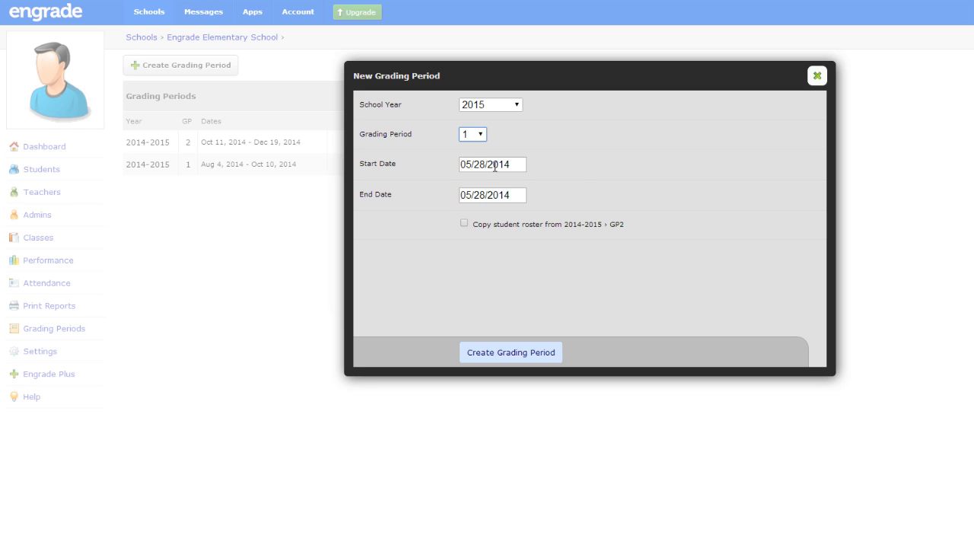
Step: Set the grading period's start date to January 1, 2015
left_click(495, 165)
left_click(559, 200)
left_click(560, 199)
left_click(559, 199)
left_click(560, 199)
left_click(559, 200)
left_click(559, 199)
left_click(559, 199)
left_click(560, 199)
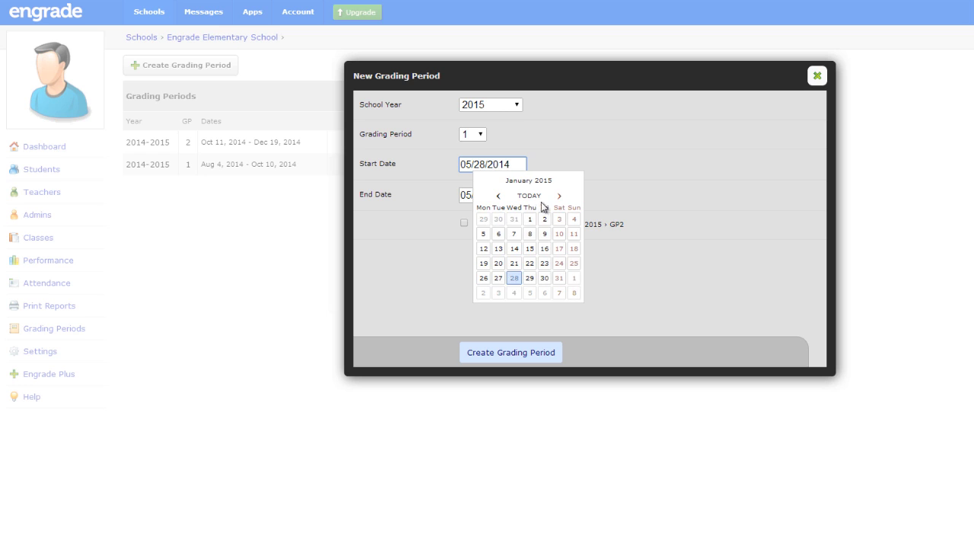
left_click(530, 218)
Step: Set the end date to March 6, 2015, copy the 2014-2015 GP2 roster, and create it
left_click(480, 196)
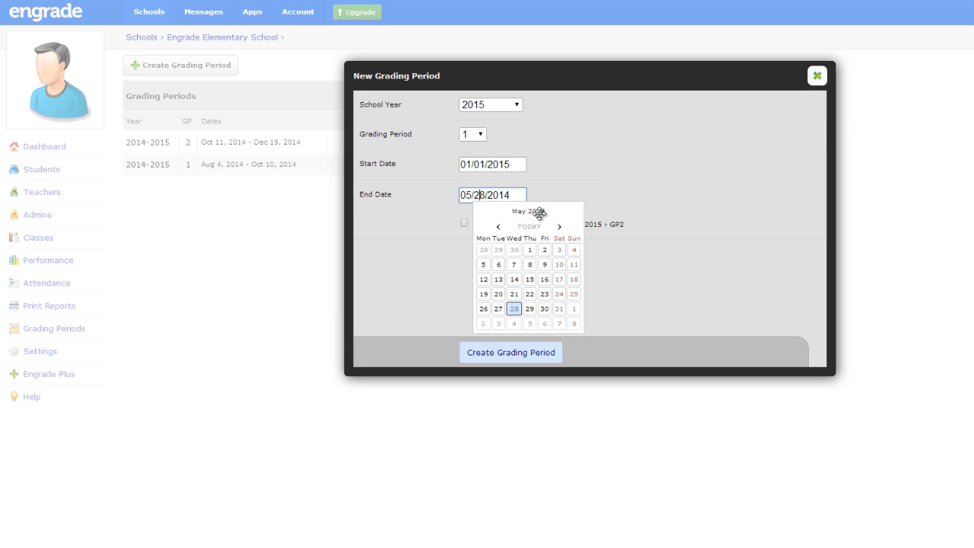
left_click(558, 227)
left_click(558, 227)
left_click(558, 227)
left_click(558, 227)
left_click(559, 226)
left_click(559, 227)
left_click(559, 227)
left_click(558, 227)
left_click(559, 227)
left_click(558, 226)
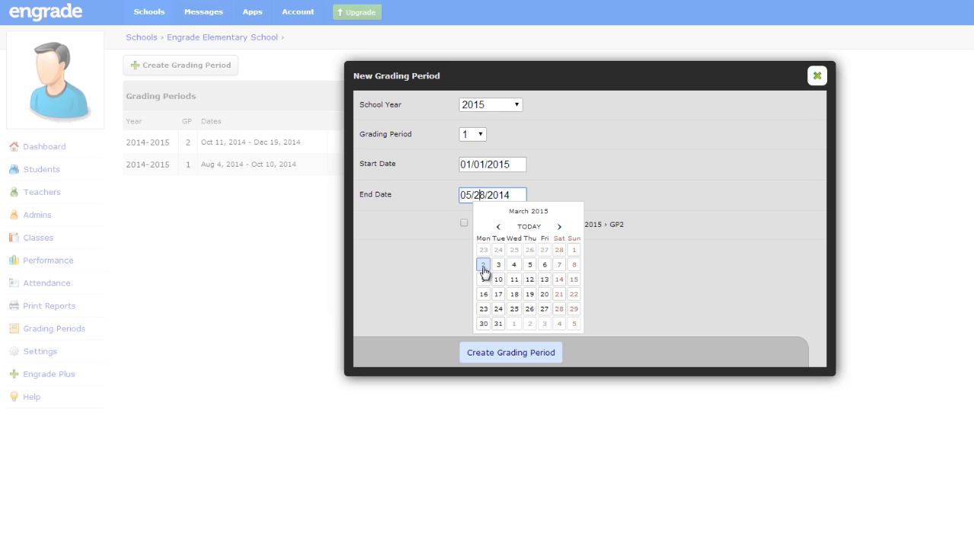
left_click(544, 265)
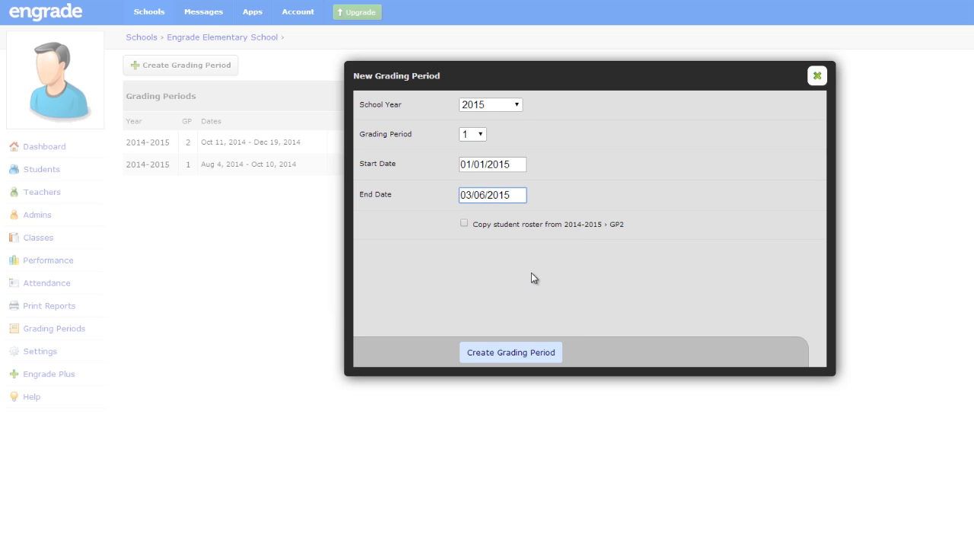
left_click(464, 224)
left_click(499, 358)
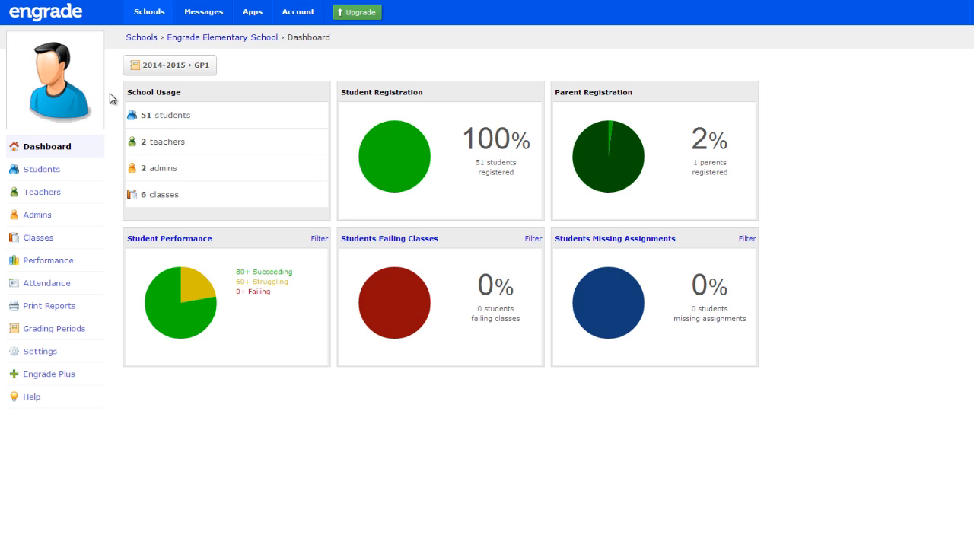
Step: Go to the Classes page and open the 6th Grade ELA actions menu
left_click(73, 240)
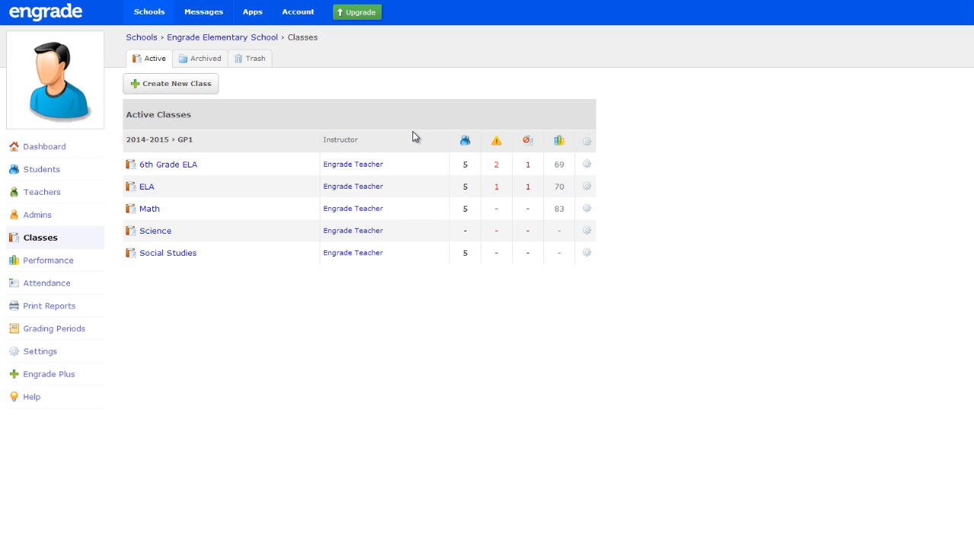
left_click(586, 165)
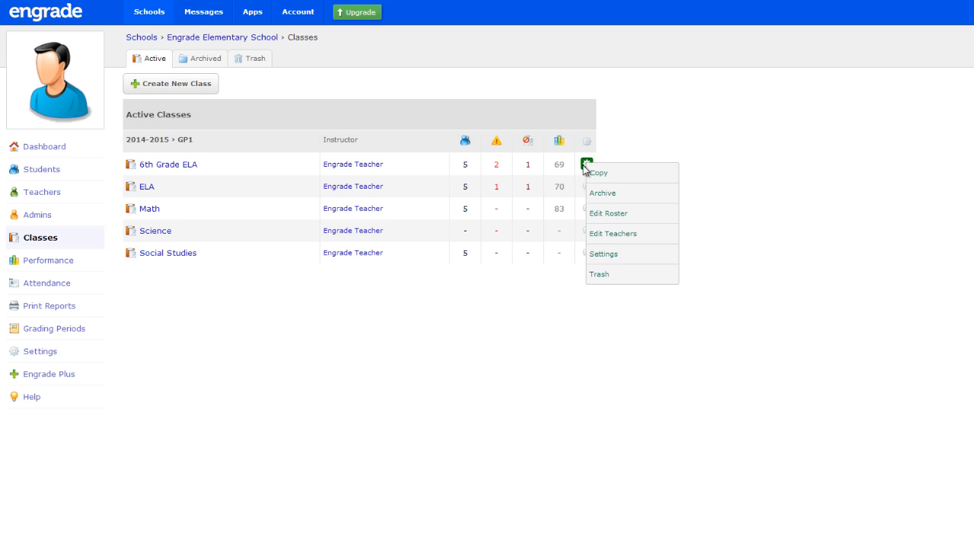
Step: Archive 6th Grade ELA, check the Archived list, then archive all remaining GP1 classes
left_click(640, 198)
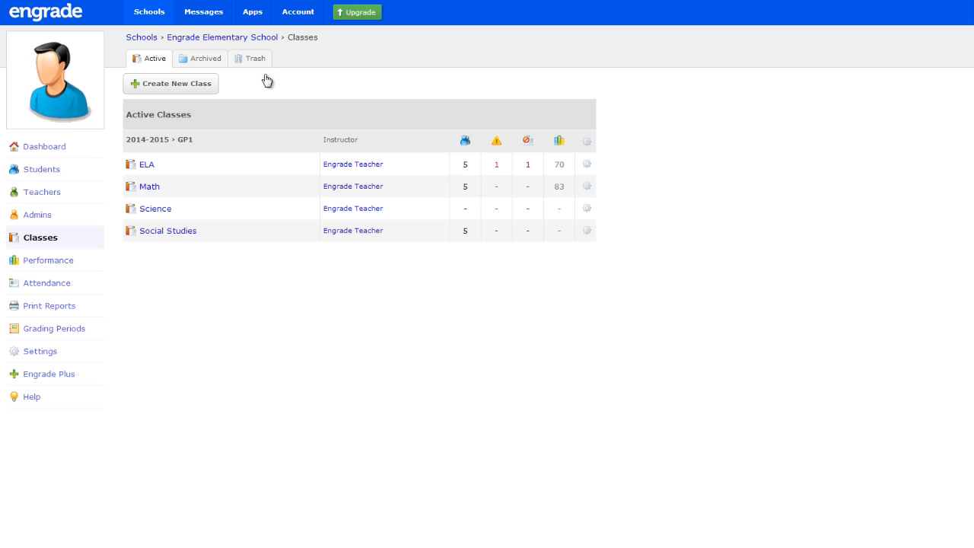
left_click(210, 60)
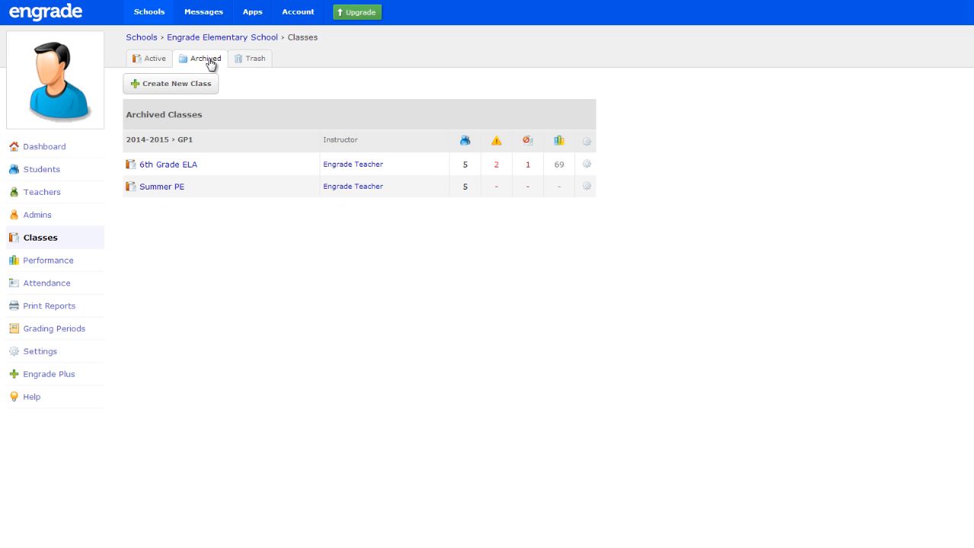
left_click(142, 60)
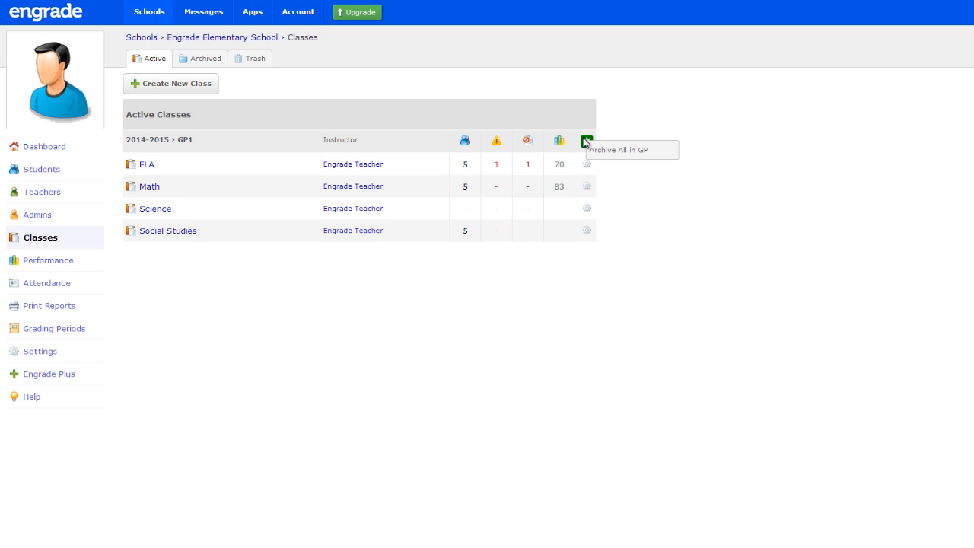
left_click(656, 155)
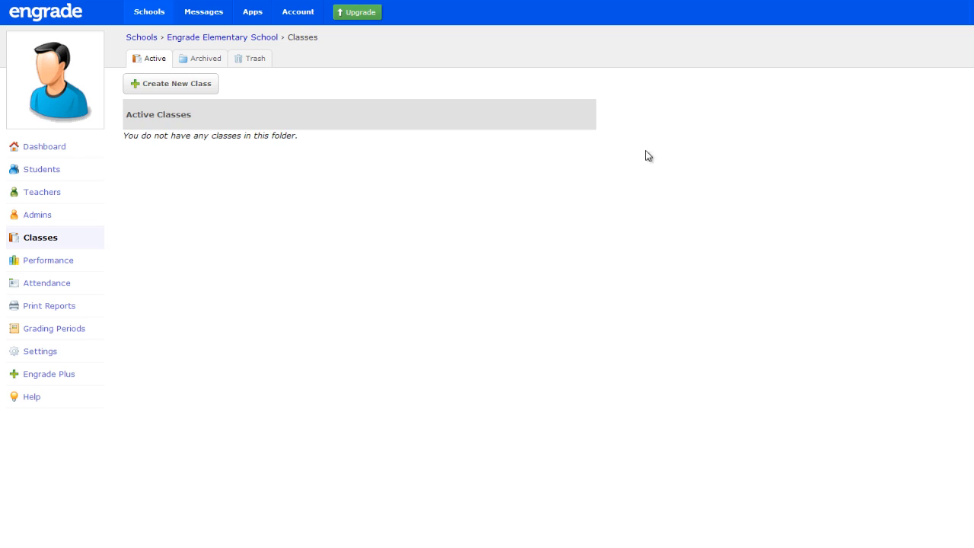
Step: Confirm the classes are archived, then choose Create Multiple Classes on the Classes page
left_click(213, 64)
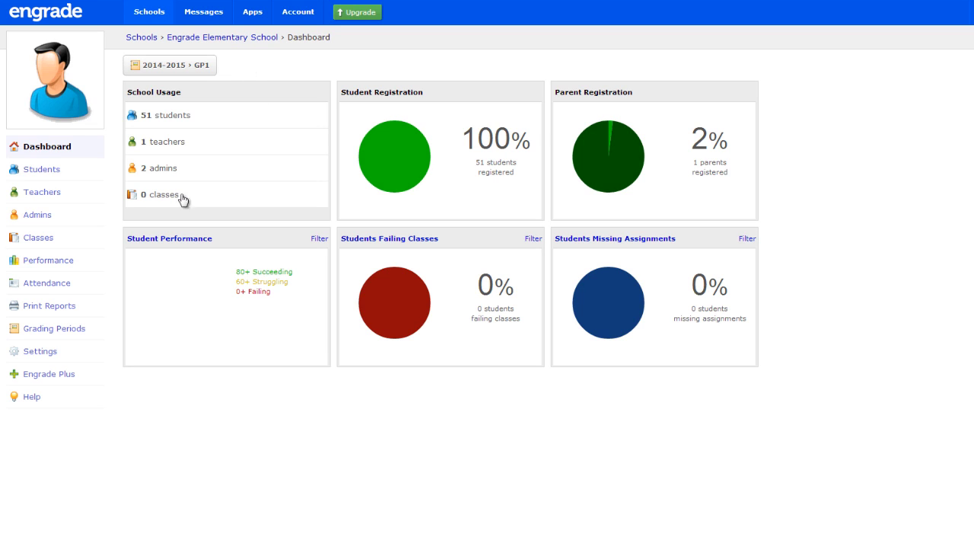
left_click(70, 243)
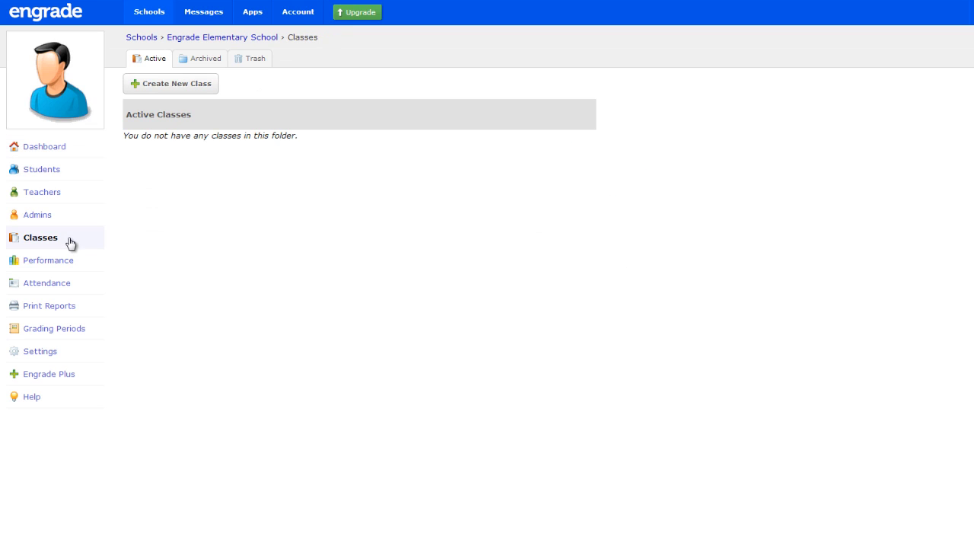
left_click(197, 87)
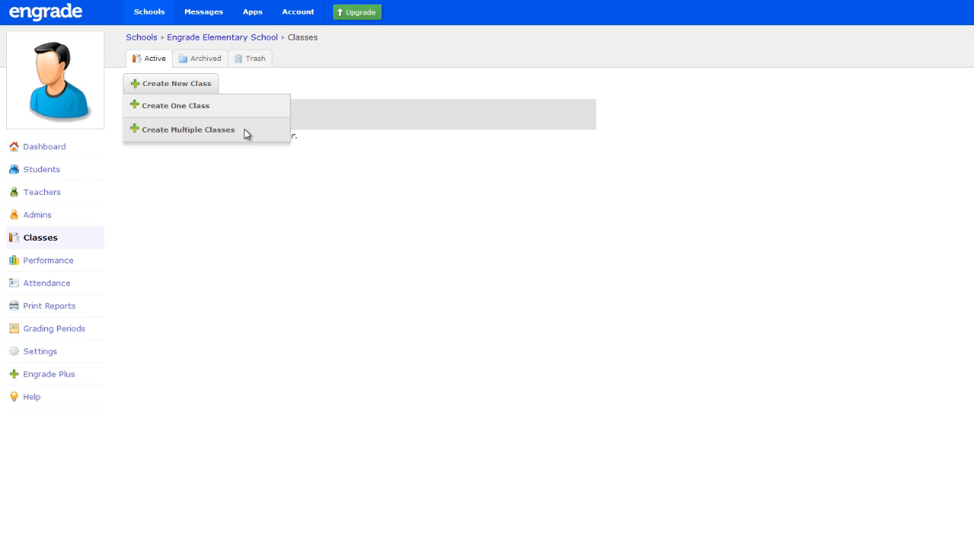
left_click(244, 129)
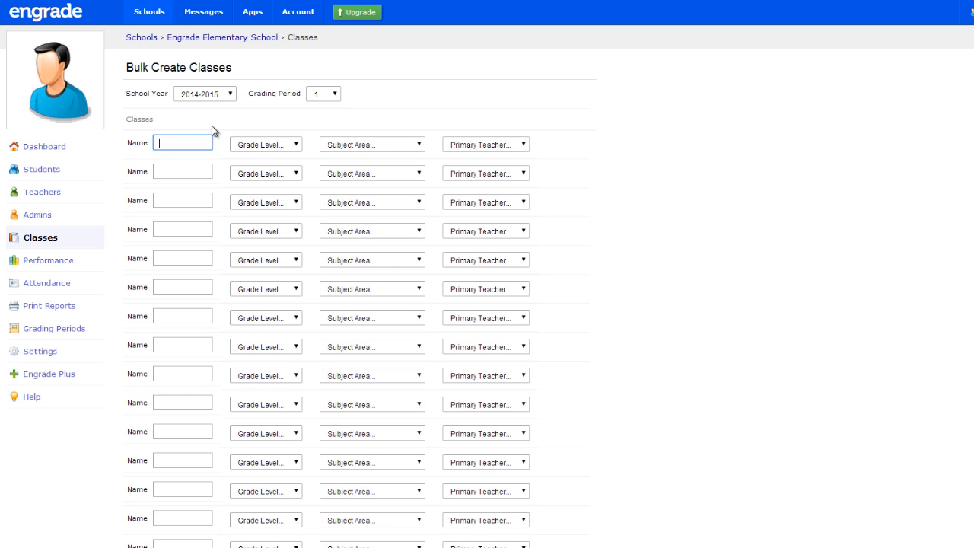
Step: Enter an ELA class: 5th Grade, English/Language Arts, taught by the existing teacher
type("ELA")
left_click(253, 144)
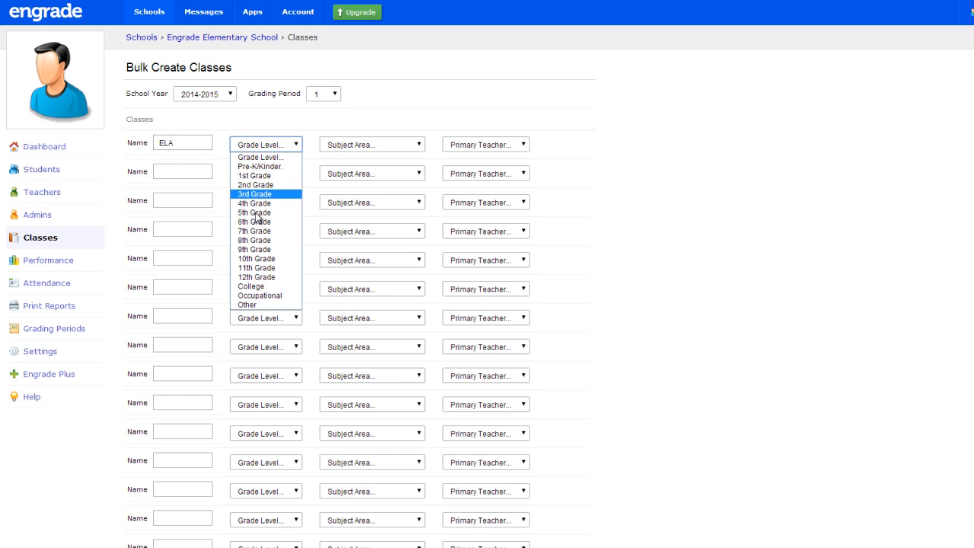
left_click(257, 213)
left_click(366, 147)
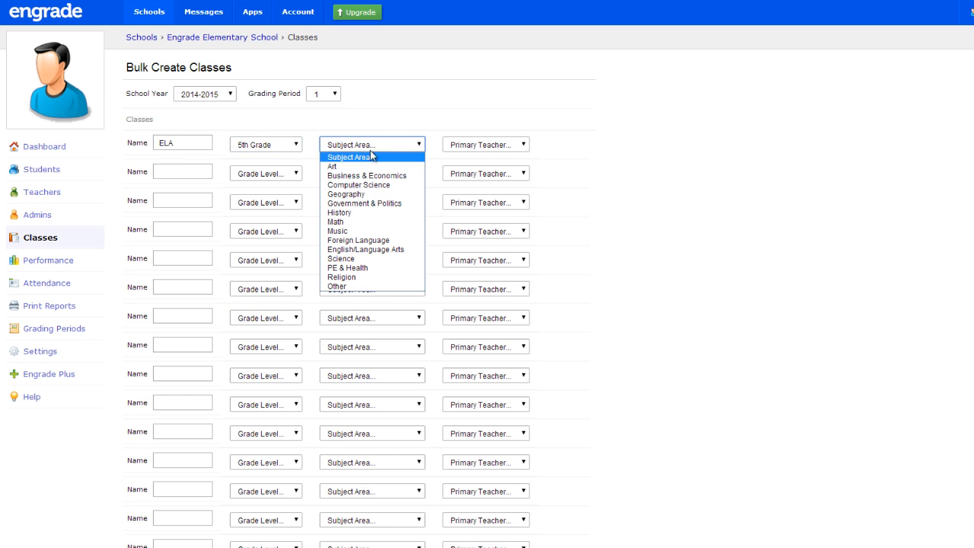
left_click(377, 250)
left_click(488, 149)
left_click(485, 165)
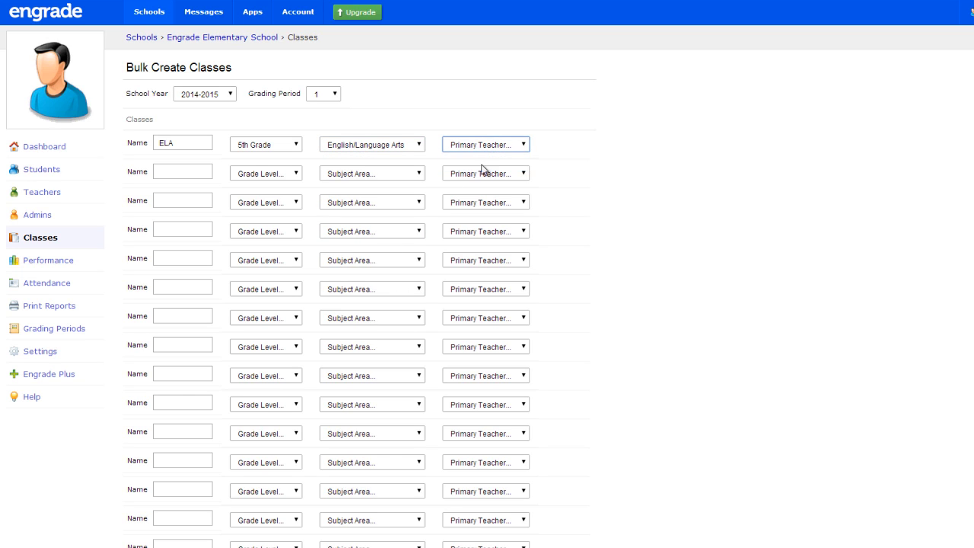
Step: Add a Math class with subject Math and the same teacher, then submit both
left_click(204, 167)
type("Math")
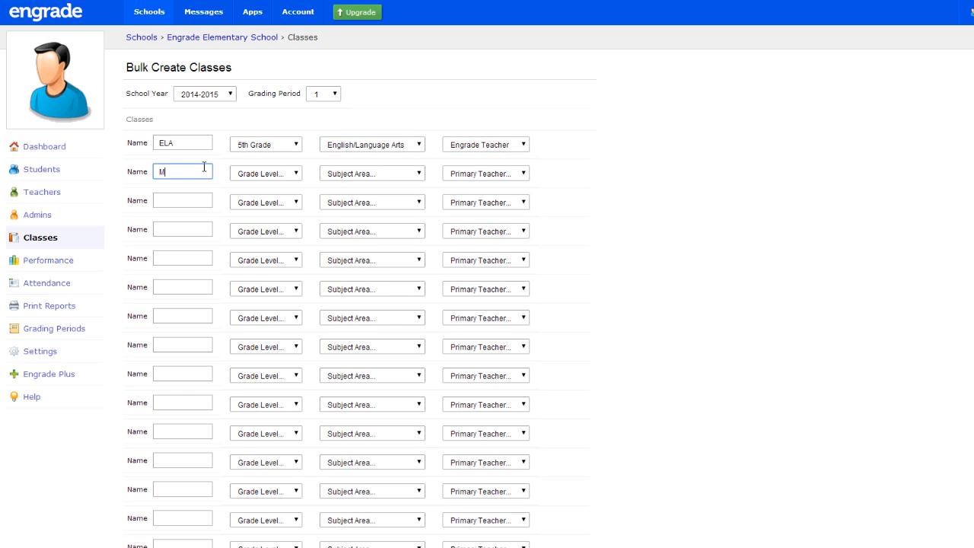
left_click(255, 175)
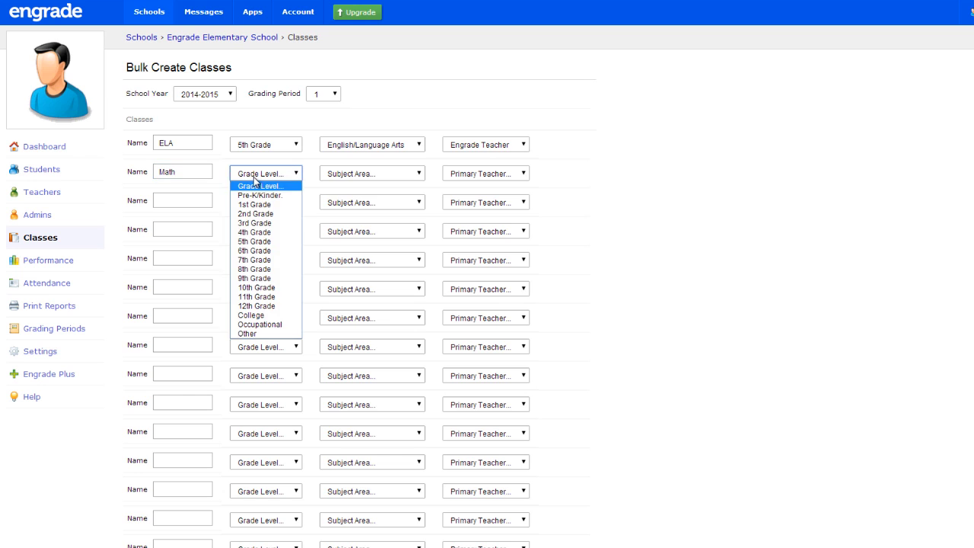
left_click(351, 173)
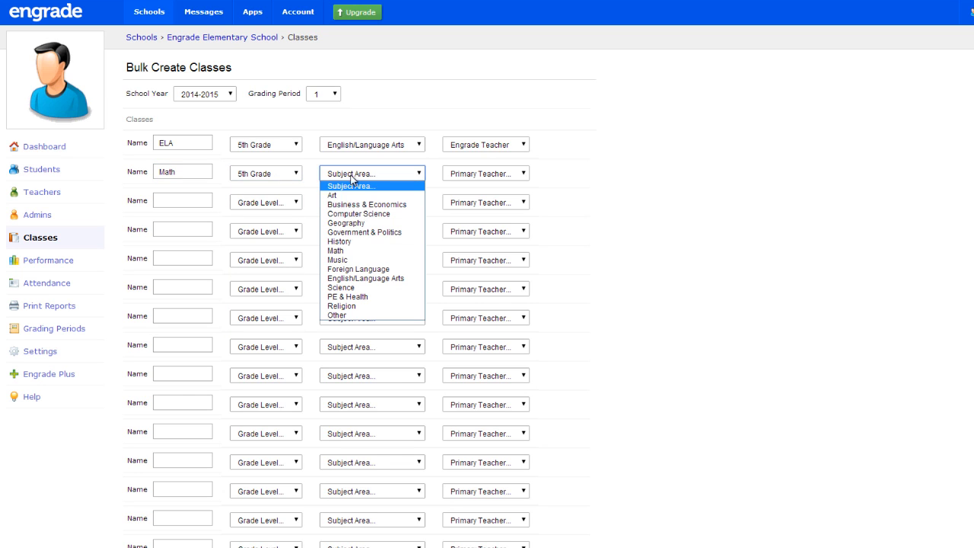
left_click(339, 250)
left_click(475, 174)
left_click(474, 195)
scroll(558, 187, "down", 5)
scroll(556, 188, "down", 5)
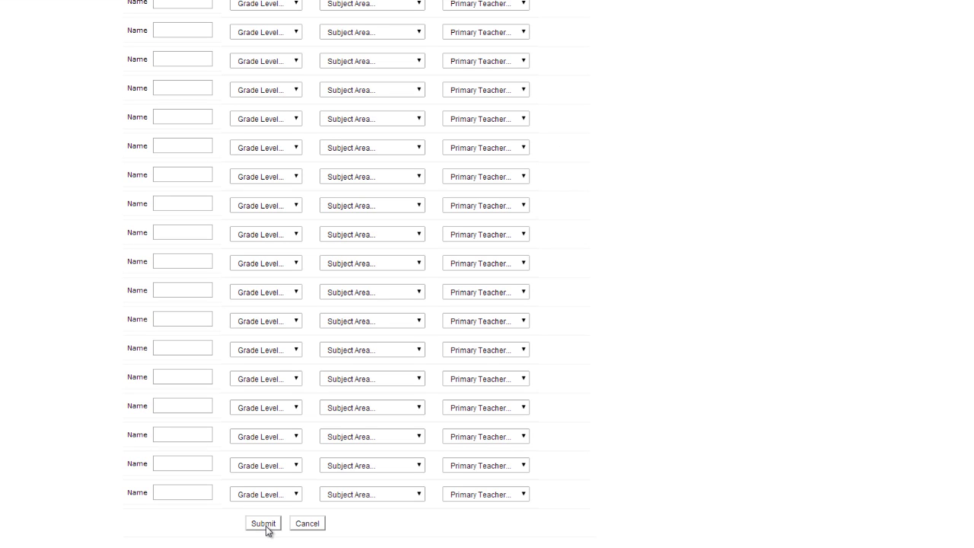
left_click(264, 525)
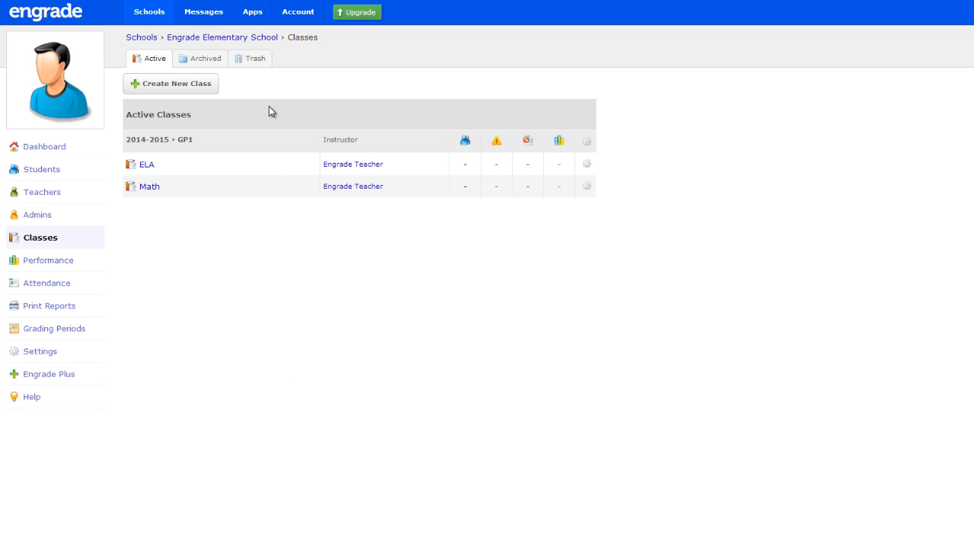
Step: Create a single 5th Grade Science class, subject Science, taught by the school's teacher
left_click(210, 87)
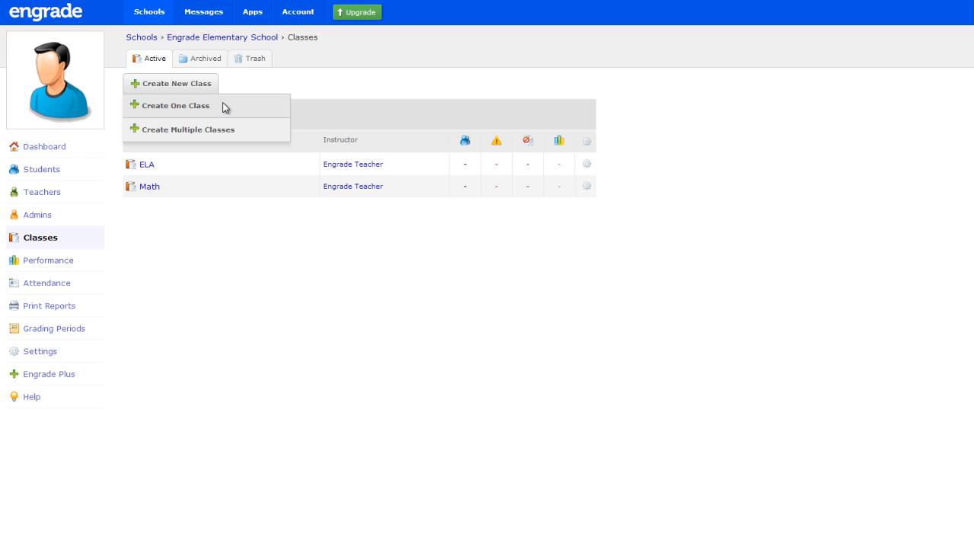
left_click(226, 108)
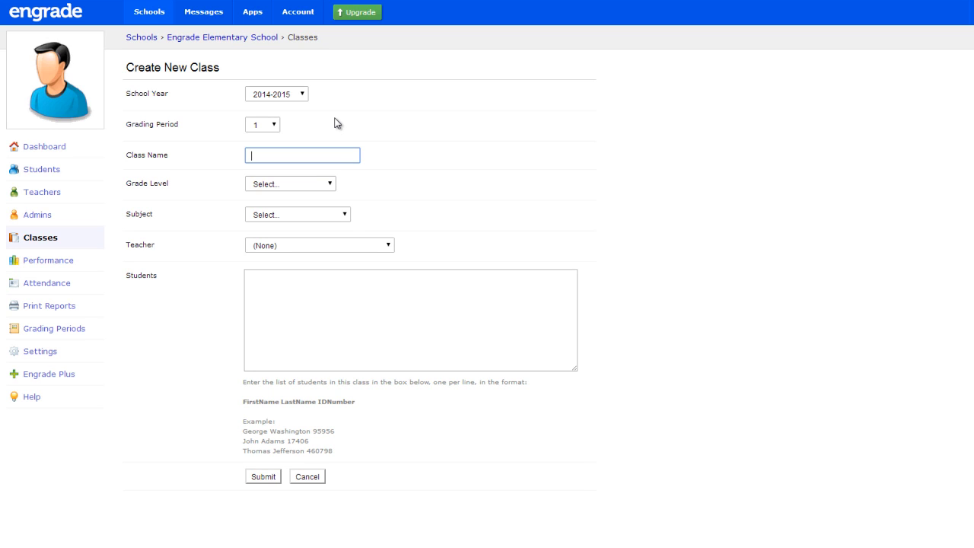
type("Science")
left_click(286, 184)
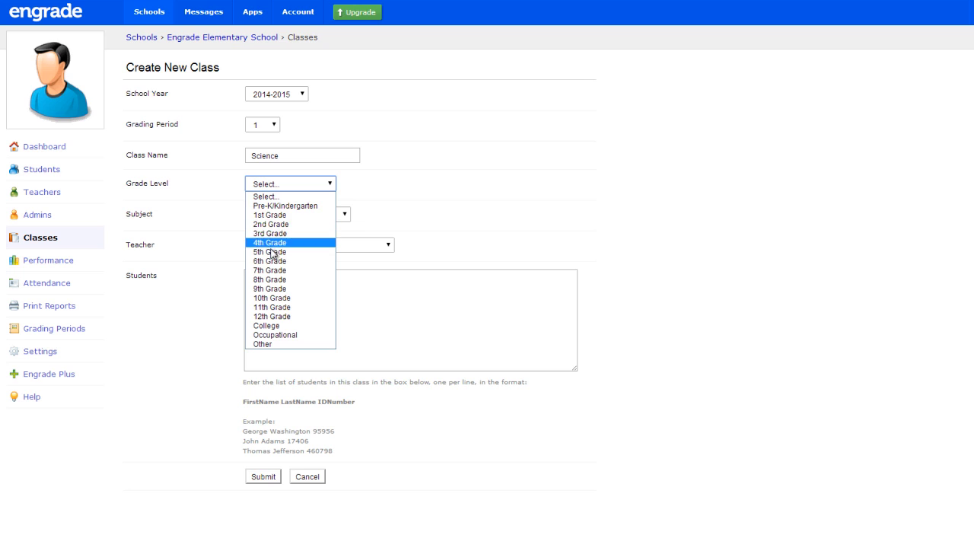
left_click(272, 252)
left_click(275, 217)
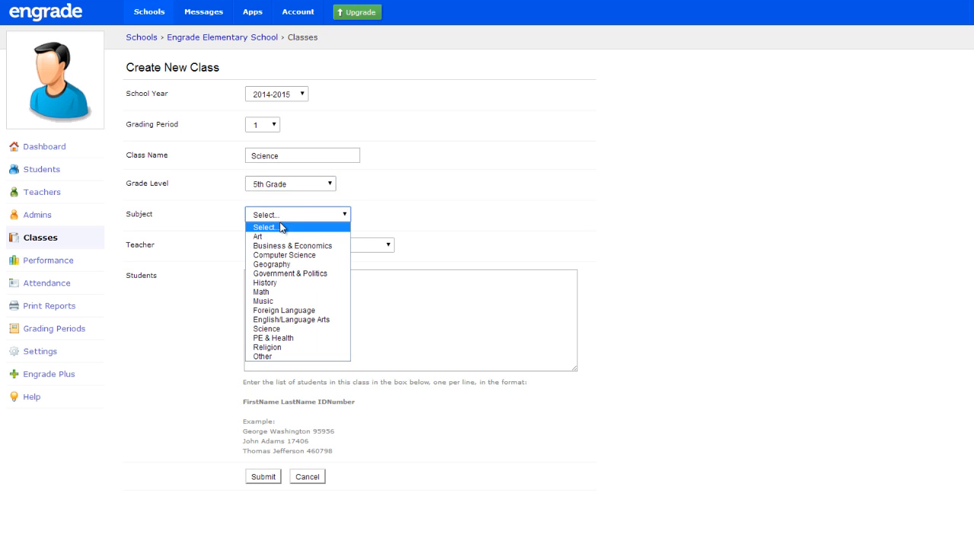
left_click(280, 328)
left_click(282, 245)
left_click(282, 268)
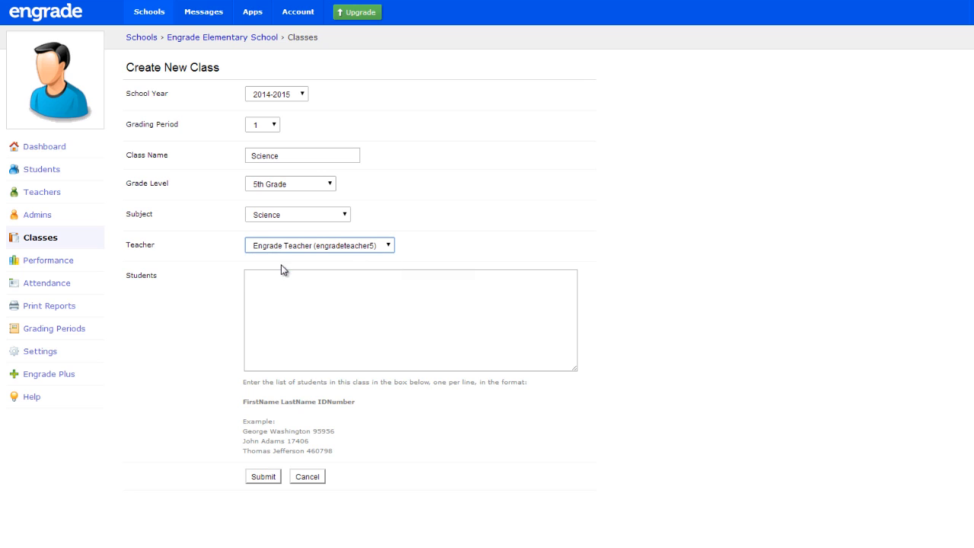
left_click(263, 476)
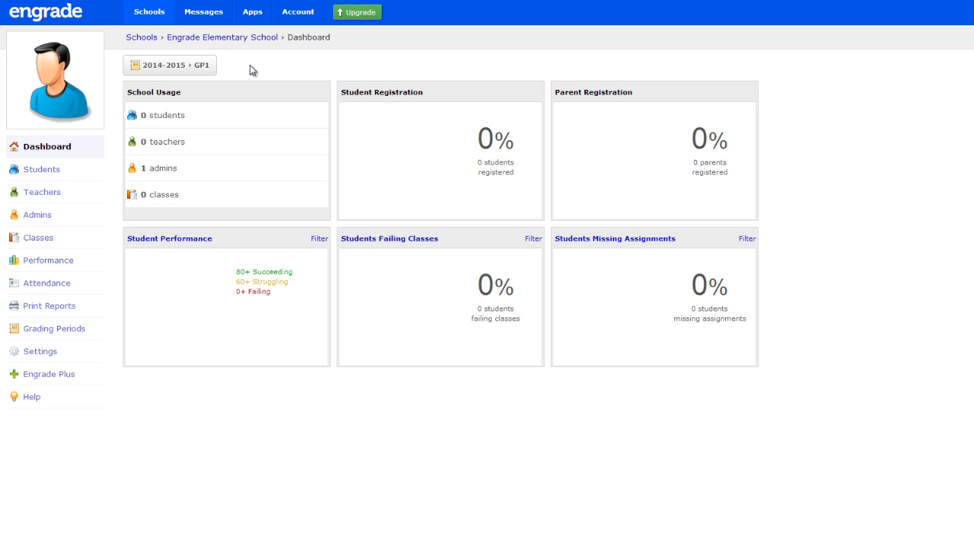
left_click(61, 176)
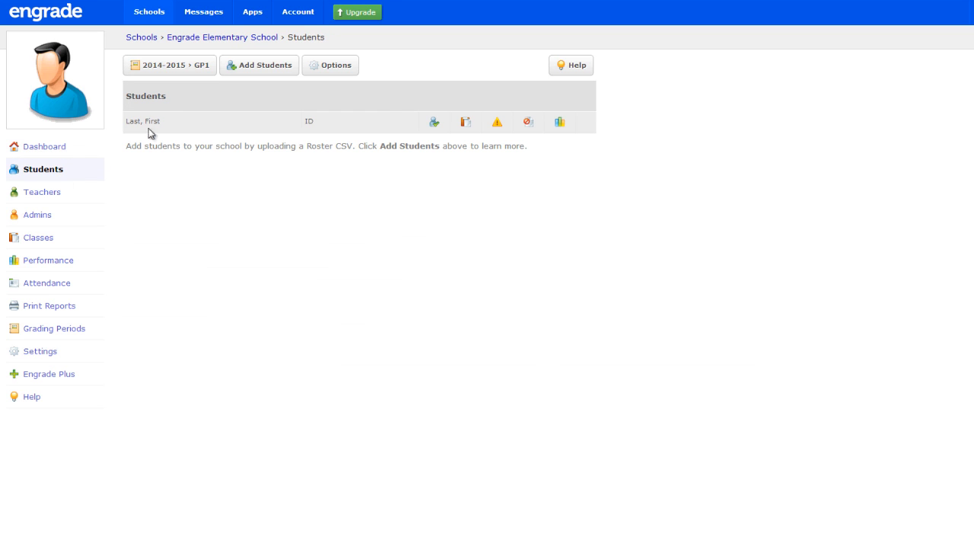
Step: Upload the Student Roster 2014-2015 CSV and confirm adding the previewed students
left_click(262, 66)
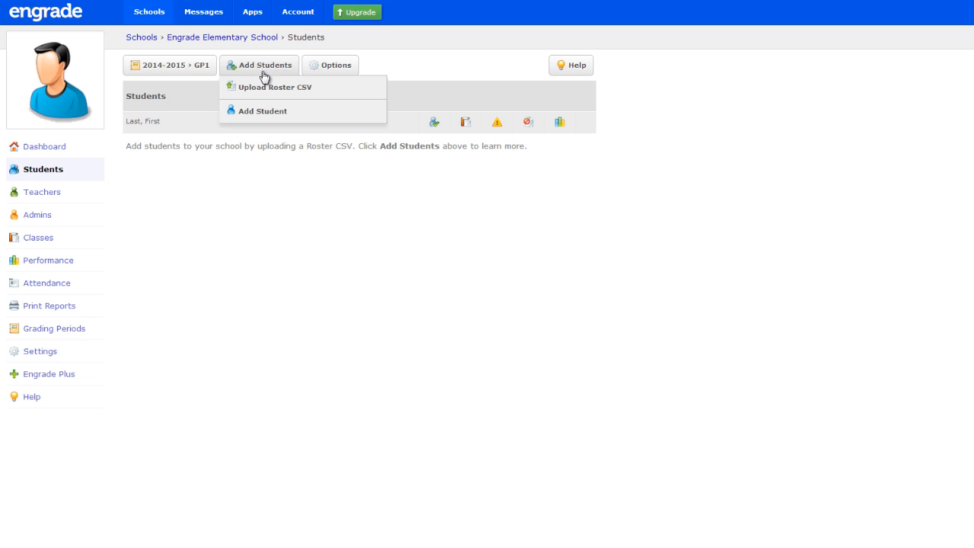
left_click(330, 96)
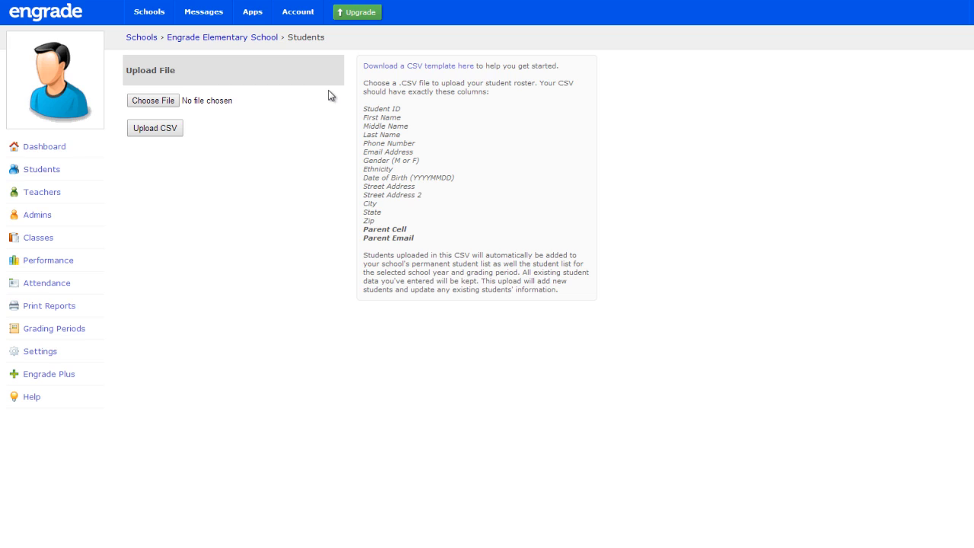
left_click(373, 67)
left_click(168, 107)
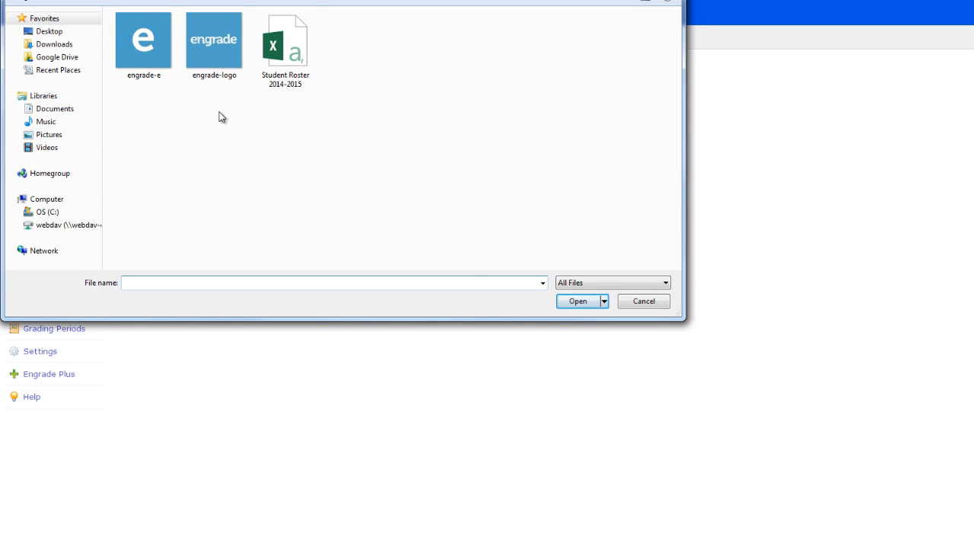
left_click(283, 64)
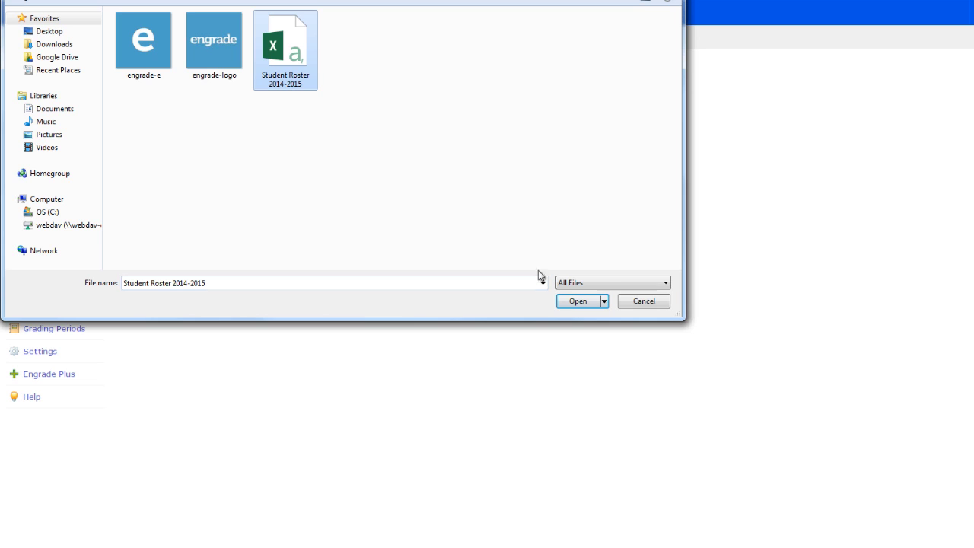
left_click(575, 302)
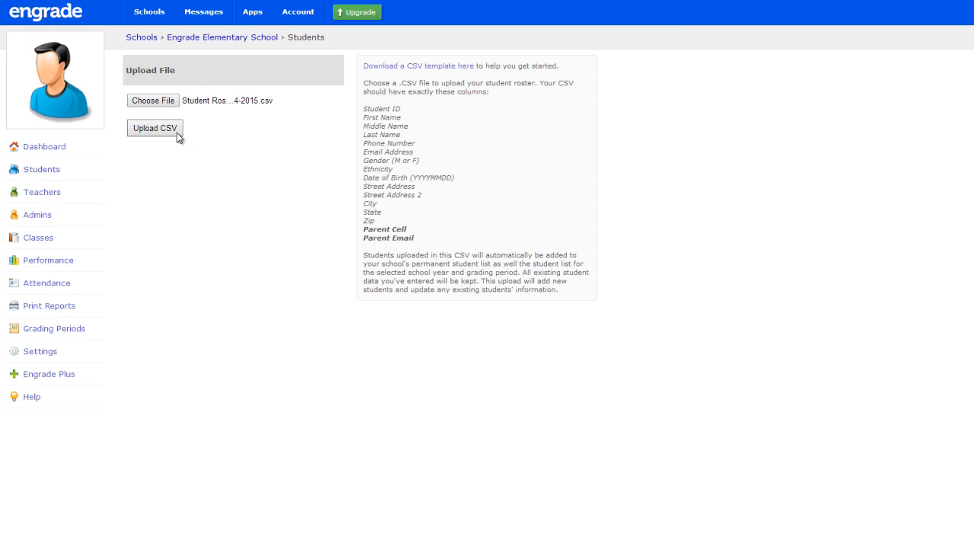
left_click(174, 131)
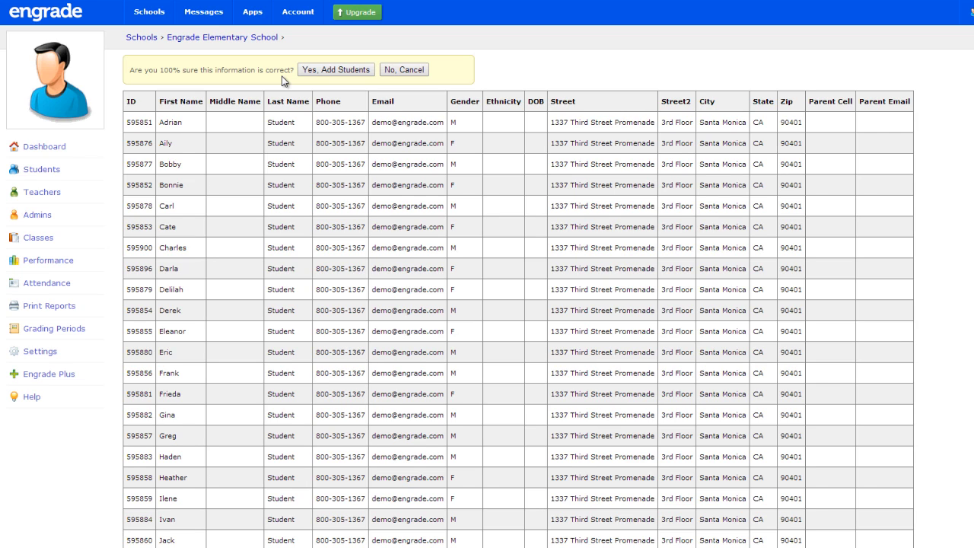
left_click(318, 69)
Step: Add a single student by entering their student ID, first name and last name
left_click(318, 69)
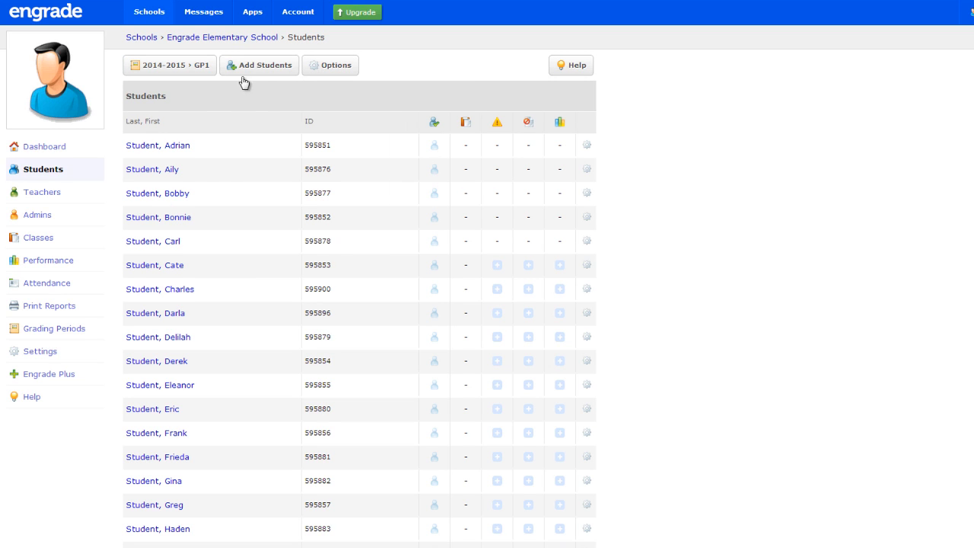
mouse_move(261, 66)
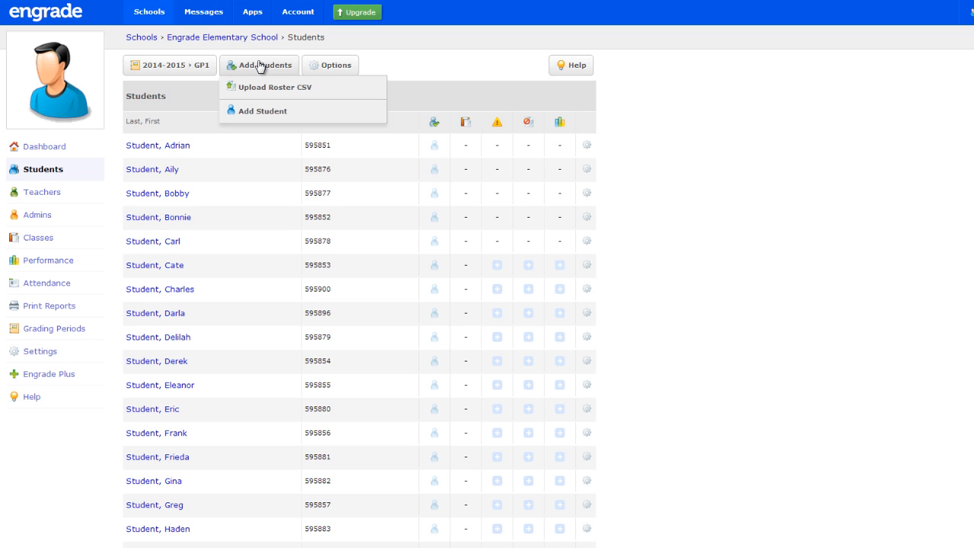
left_click(263, 112)
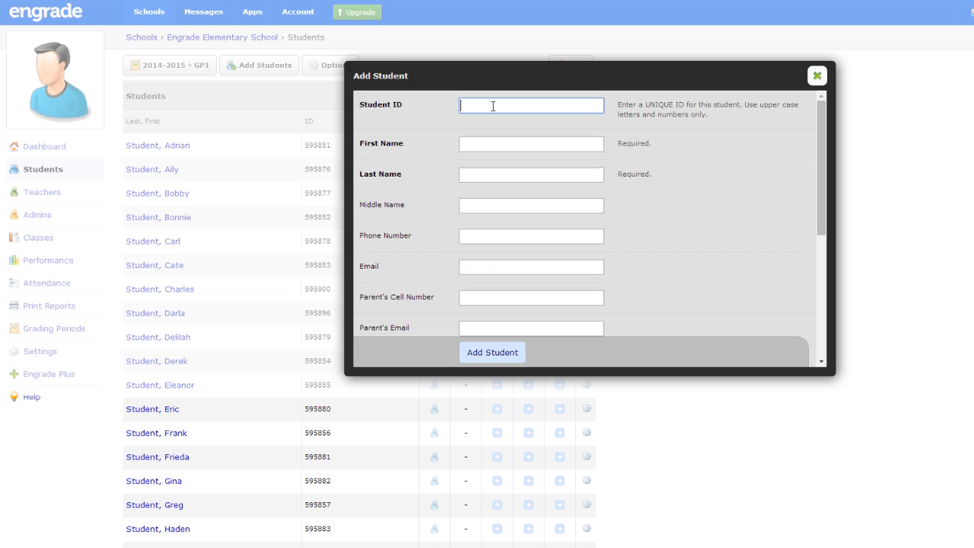
type("898175")
key("Tab")
type("Anne")
key("Tab")
type("Student")
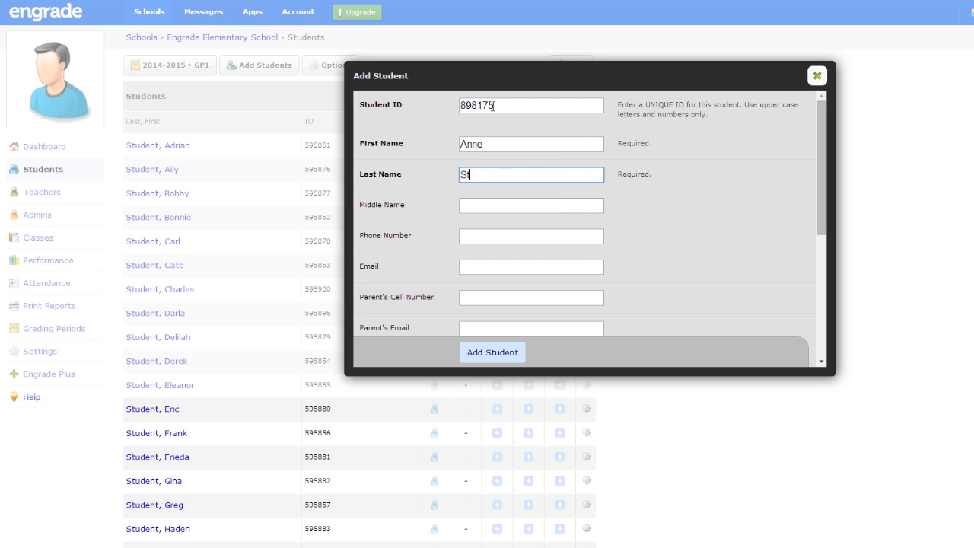
left_click(491, 359)
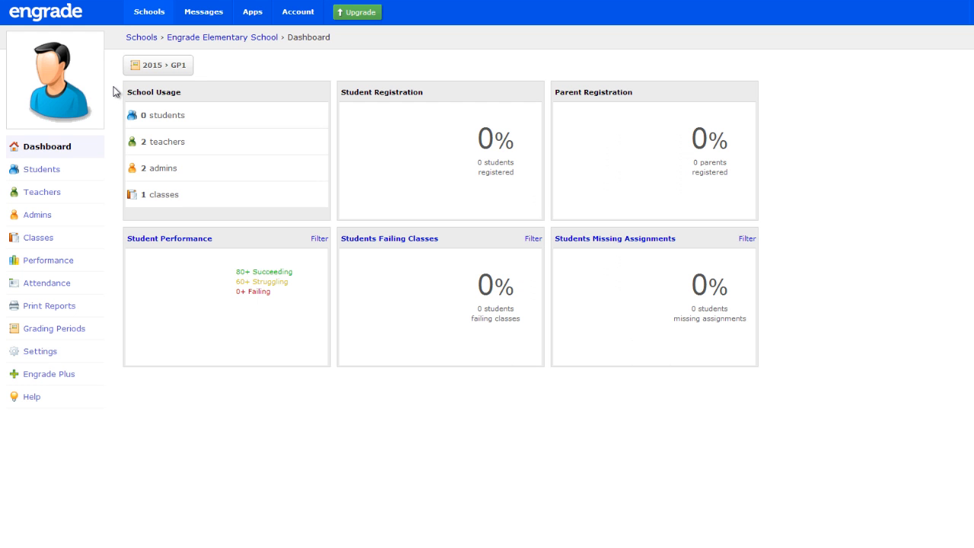
Step: Add the first School Roster student to the ELA class roster and save it
left_click(63, 170)
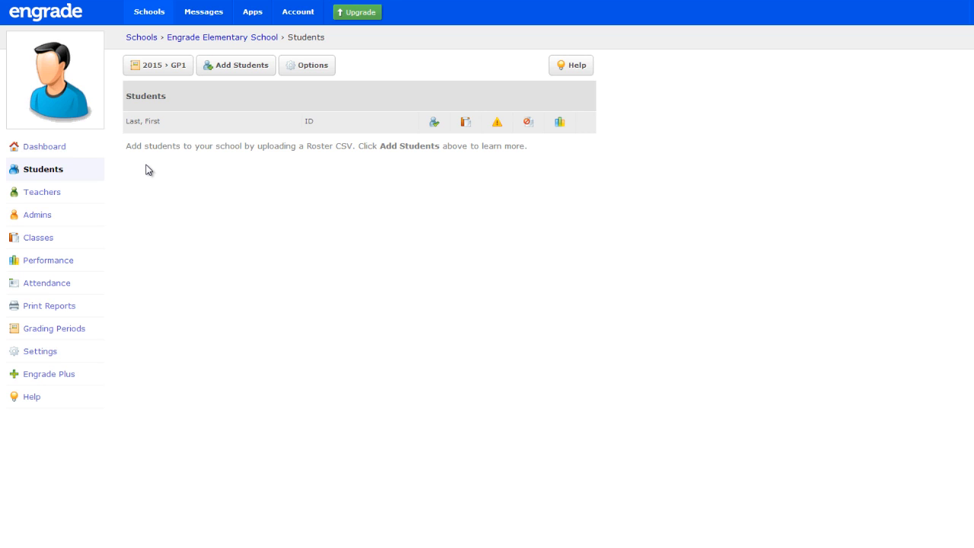
left_click(67, 240)
left_click(587, 164)
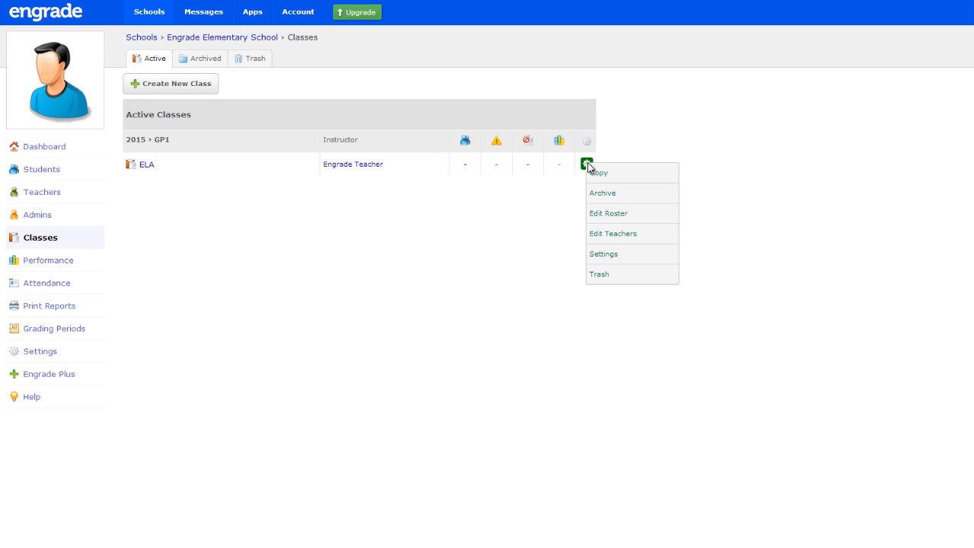
left_click(611, 217)
left_click(145, 73)
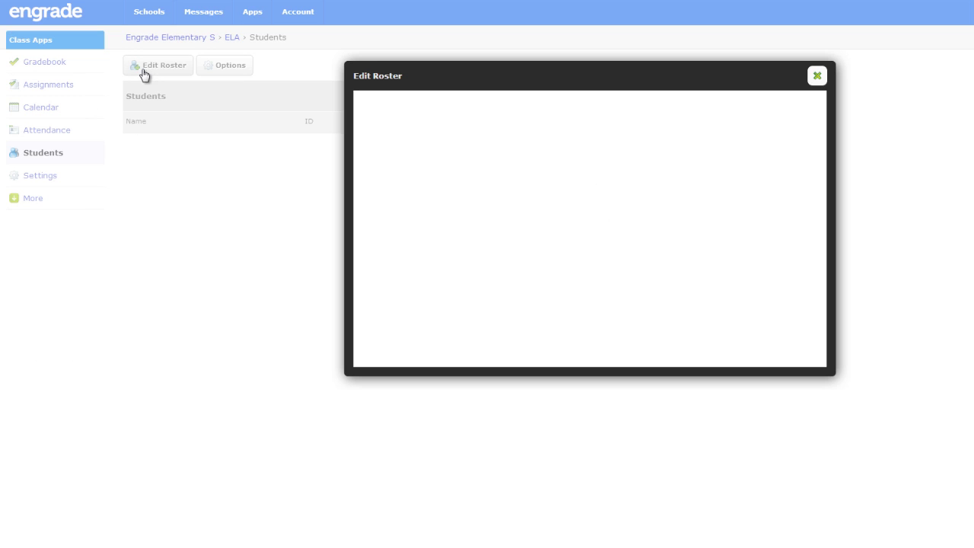
left_click(401, 122)
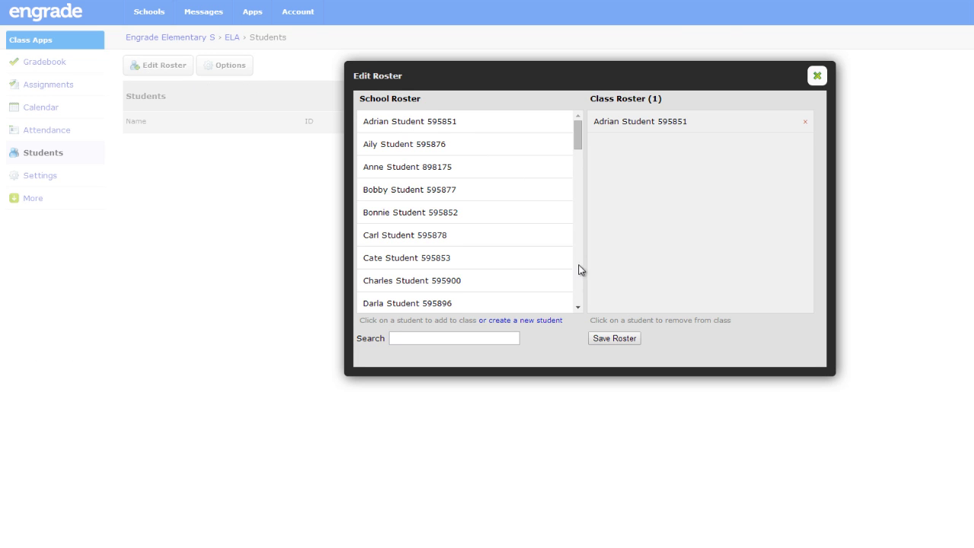
left_click(618, 338)
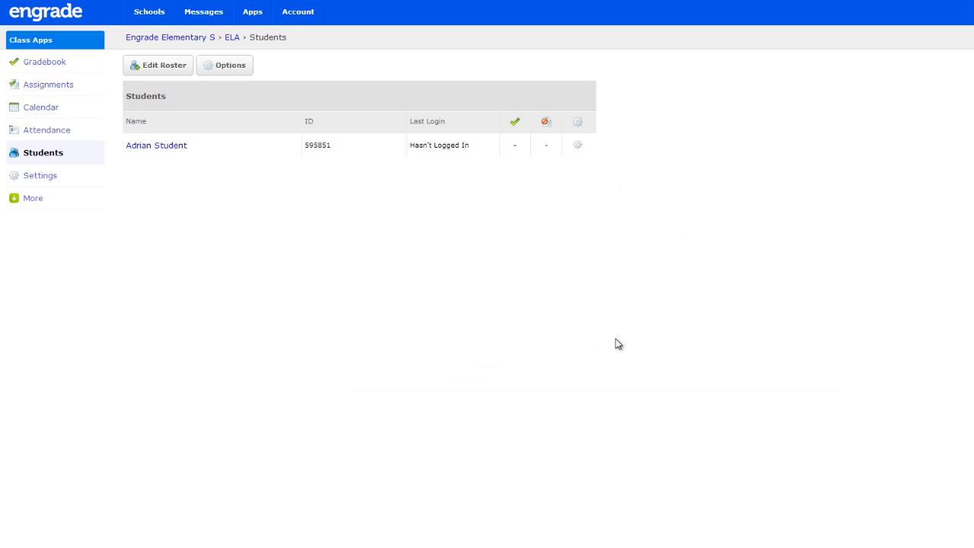
left_click(183, 38)
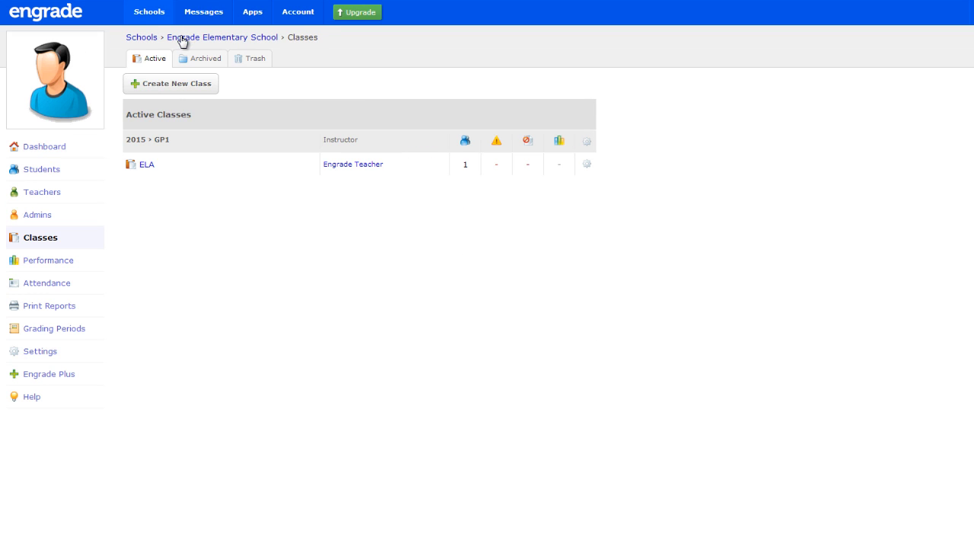
Step: Open the school's student list for the 2014-2015 GP1 grading period
left_click(61, 171)
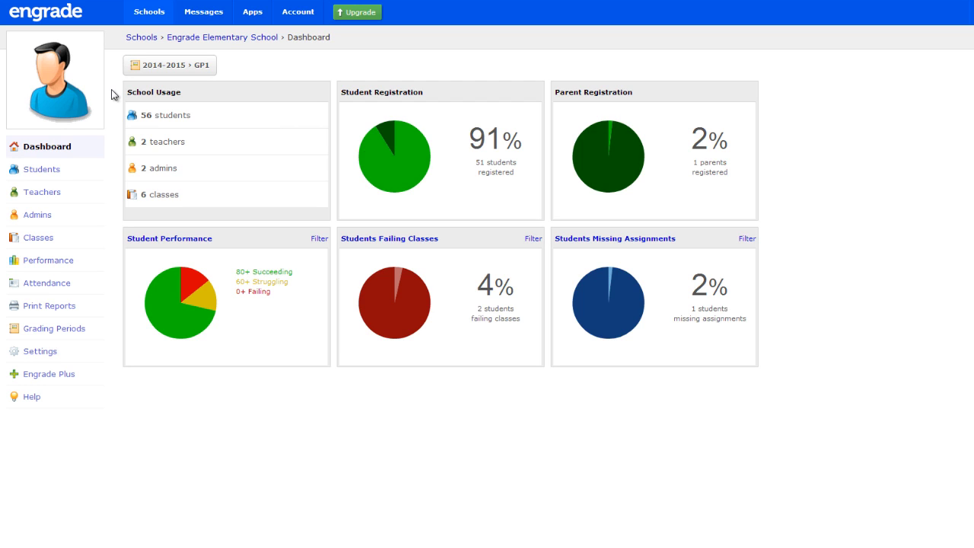
left_click(73, 172)
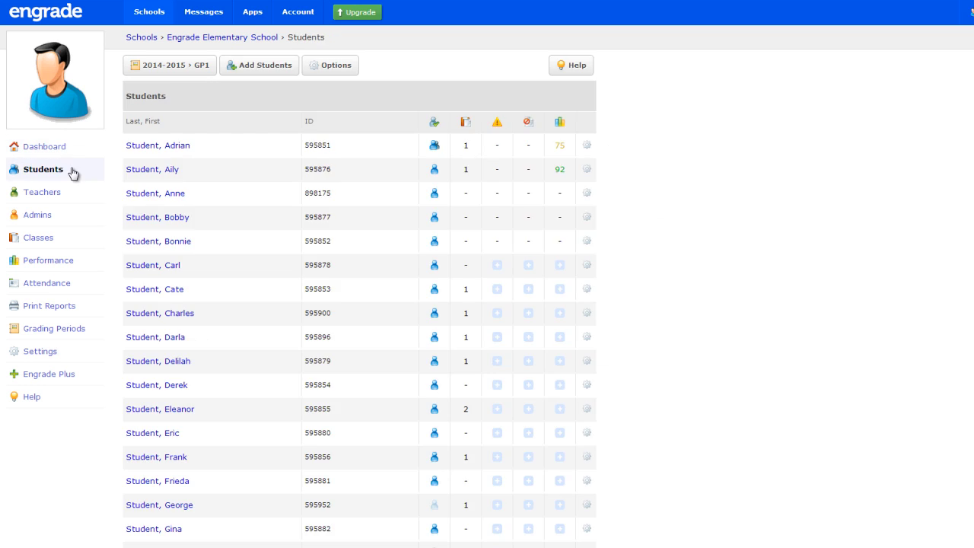
left_click(170, 67)
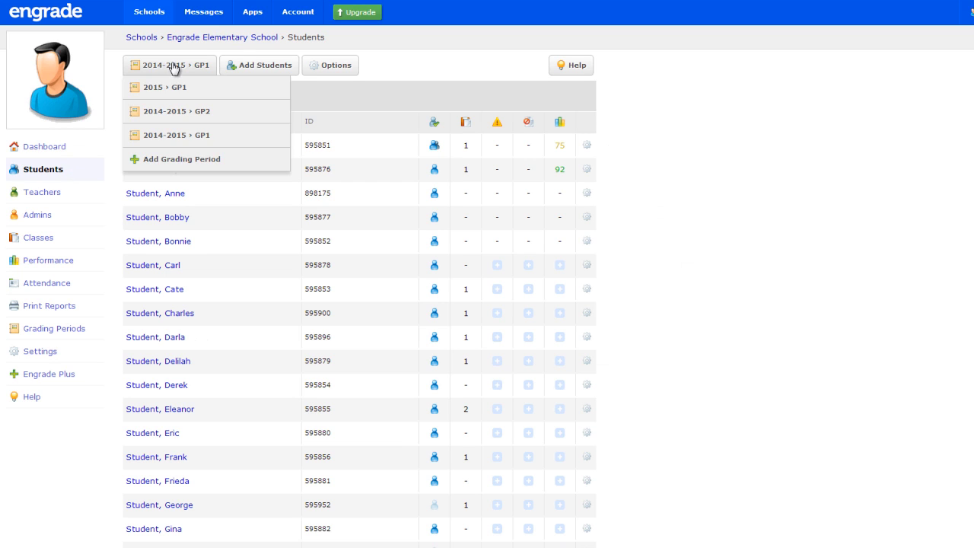
left_click(220, 134)
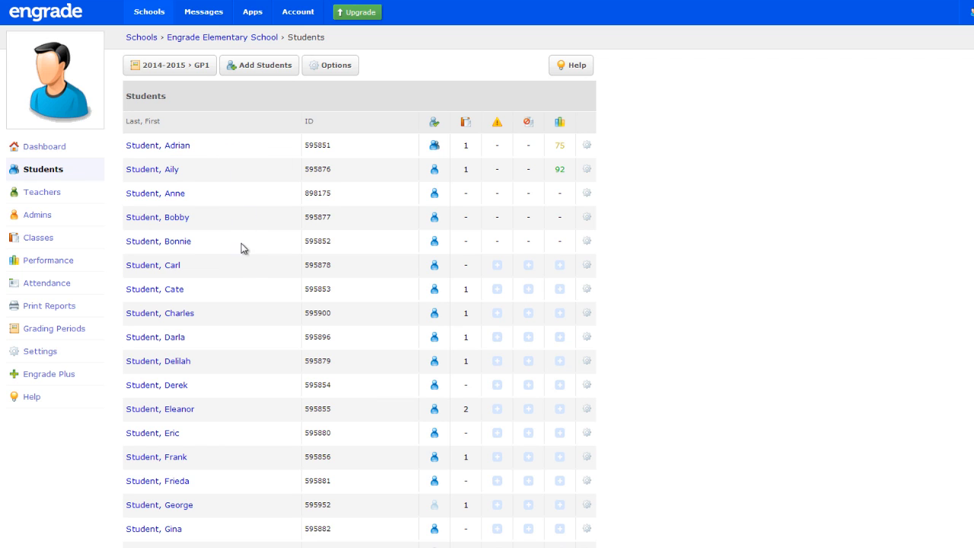
Step: Review a student's Math scores and the Math gradebook's print options, then return to the school's classes
left_click(185, 315)
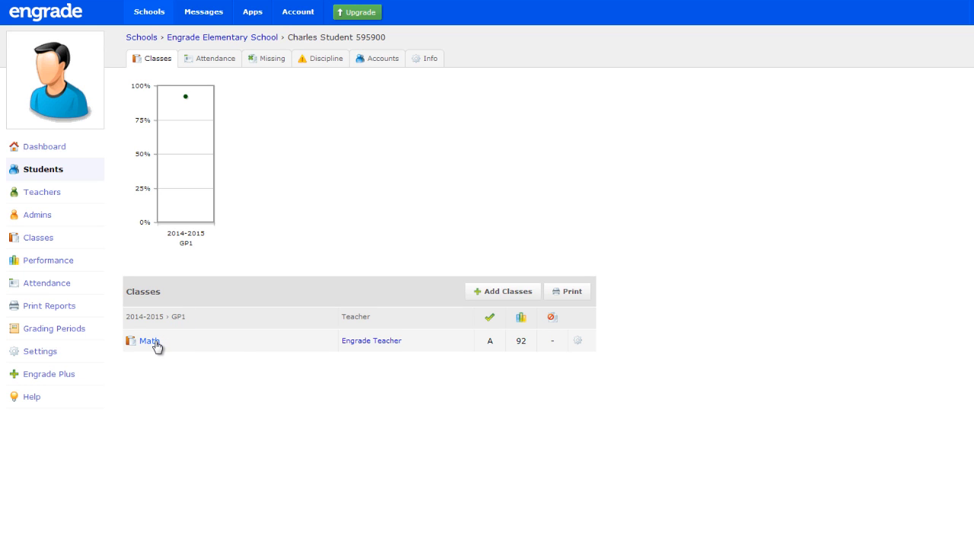
left_click(155, 342)
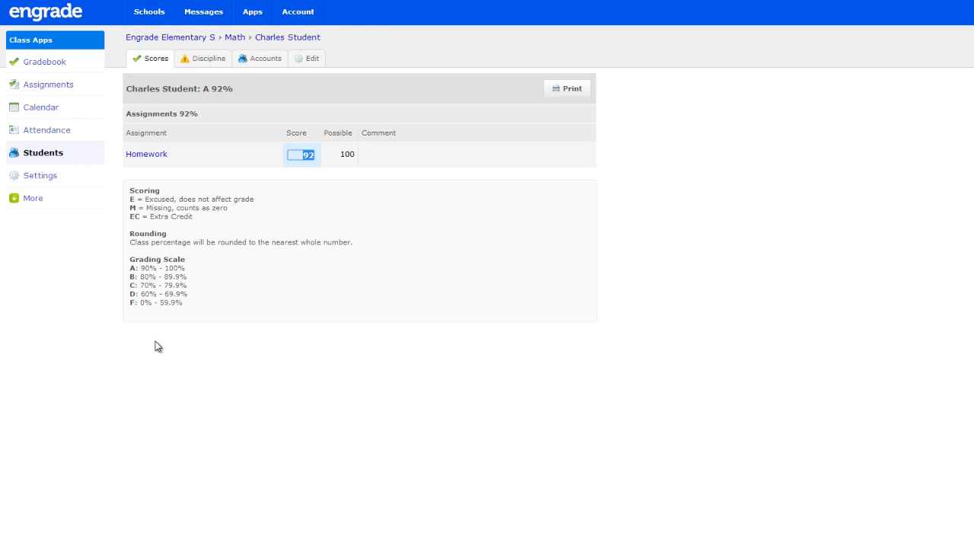
left_click(78, 62)
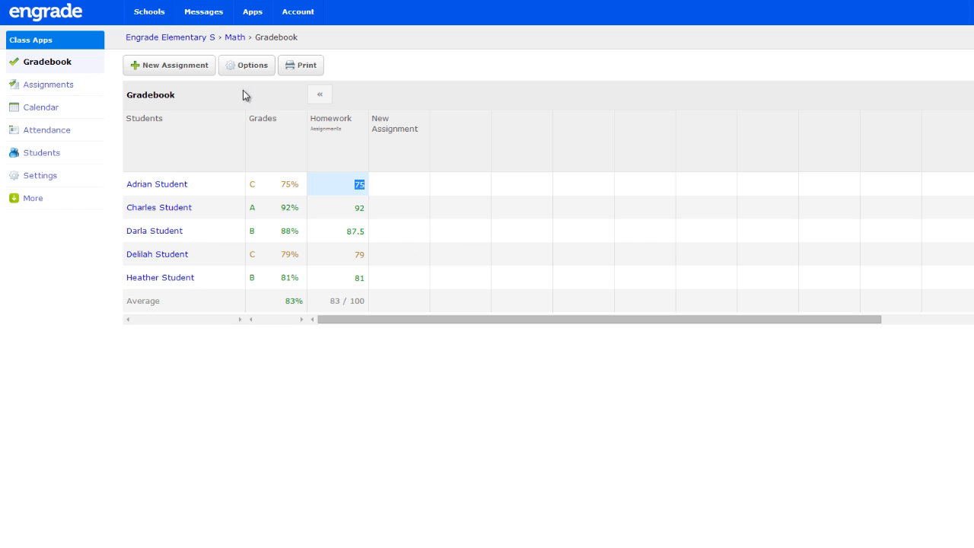
left_click(290, 67)
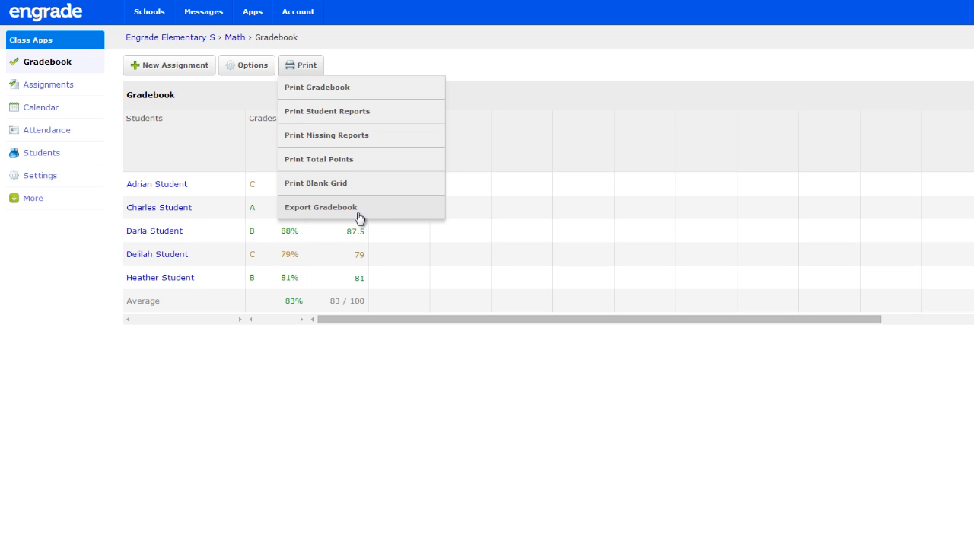
left_click(159, 38)
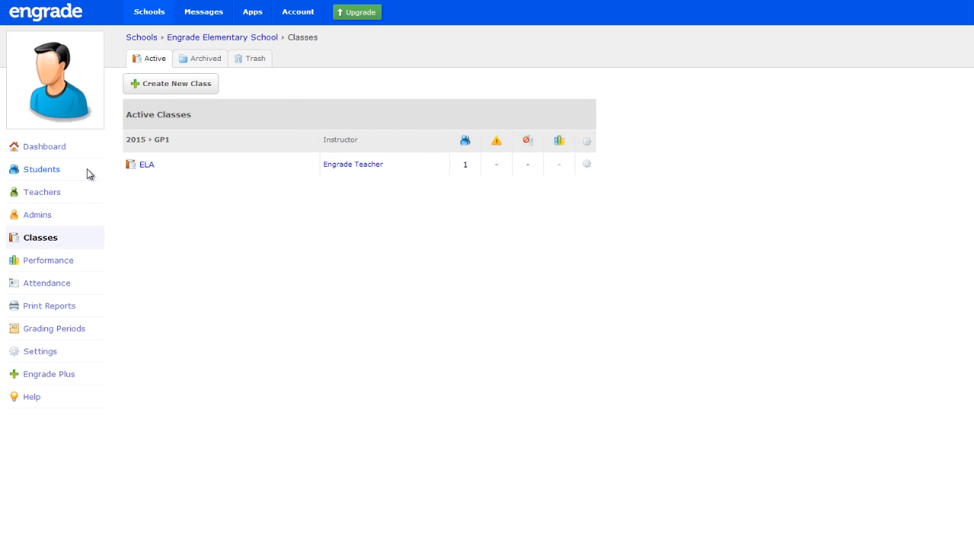
Step: From the Students list, open a student's row actions and choose Drop
left_click(42, 168)
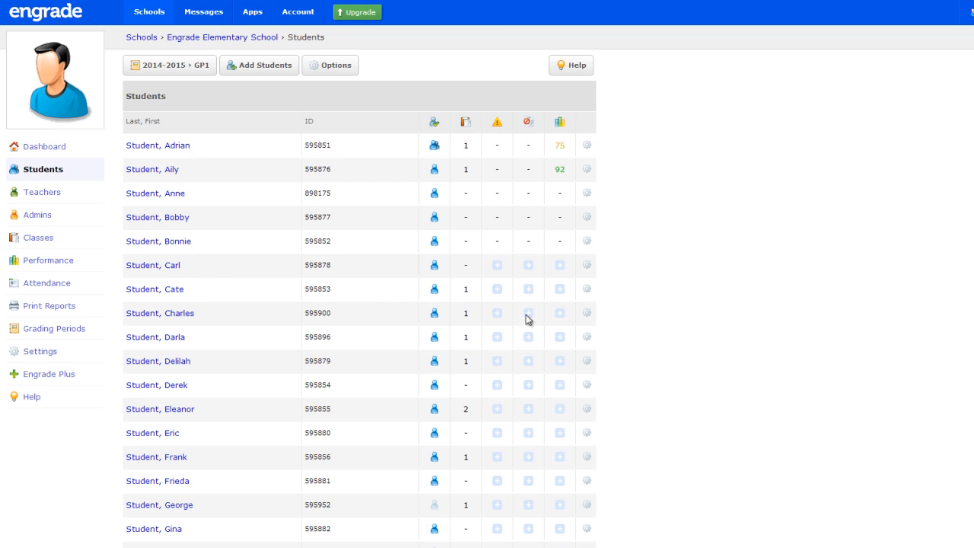
left_click(586, 314)
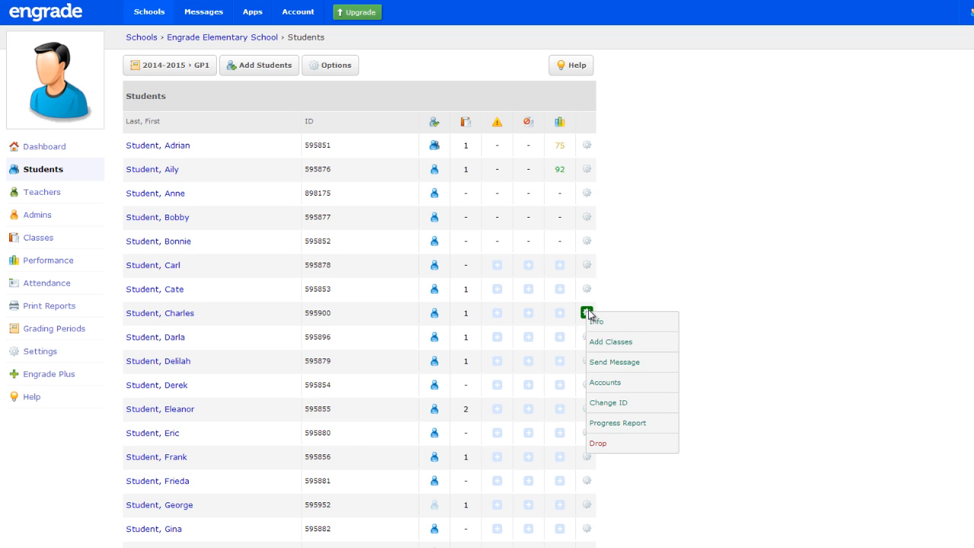
left_click(631, 444)
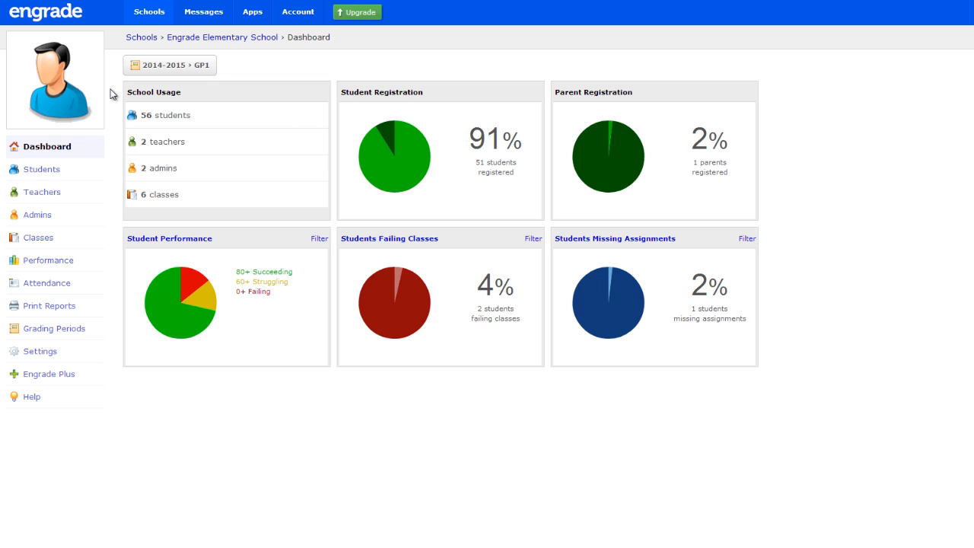
Step: Archive the first teacher from the Teachers list
left_click(75, 195)
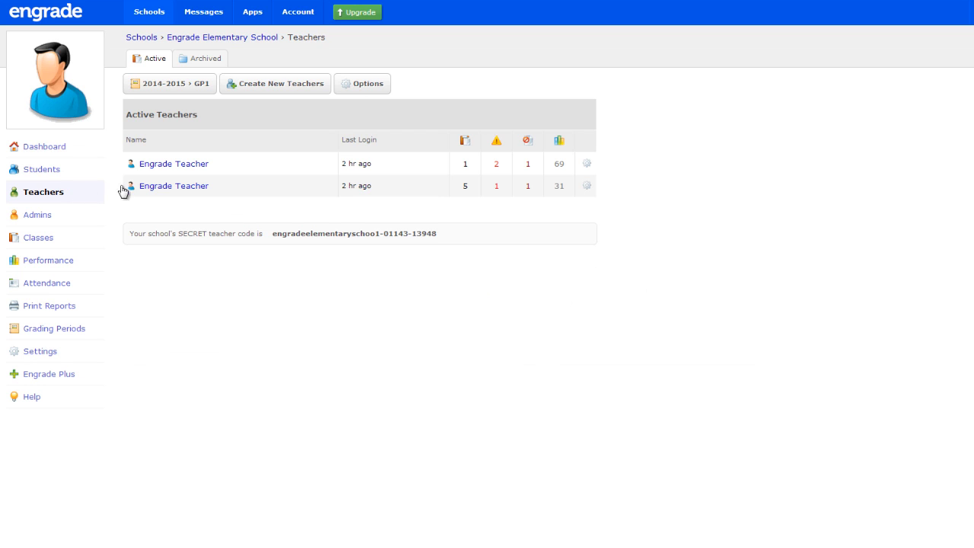
left_click(585, 163)
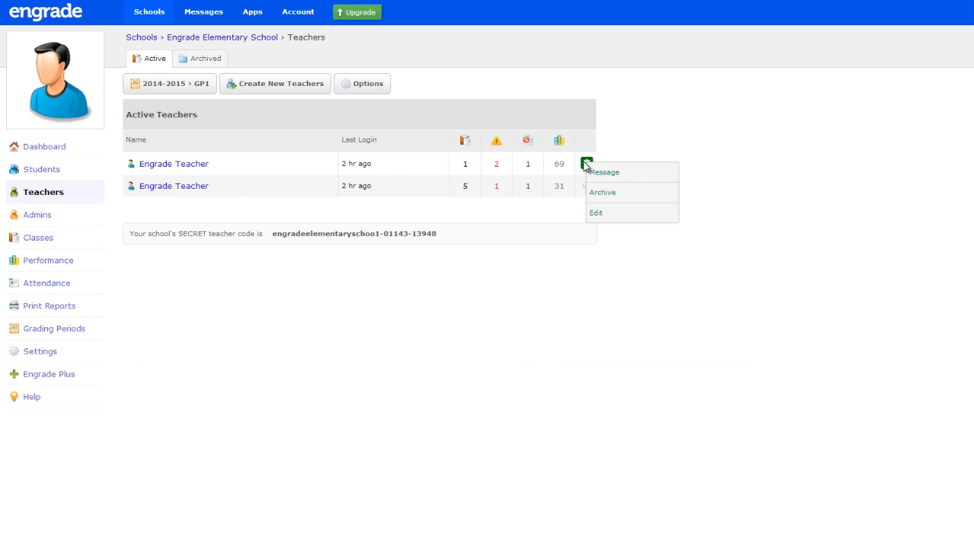
left_click(647, 193)
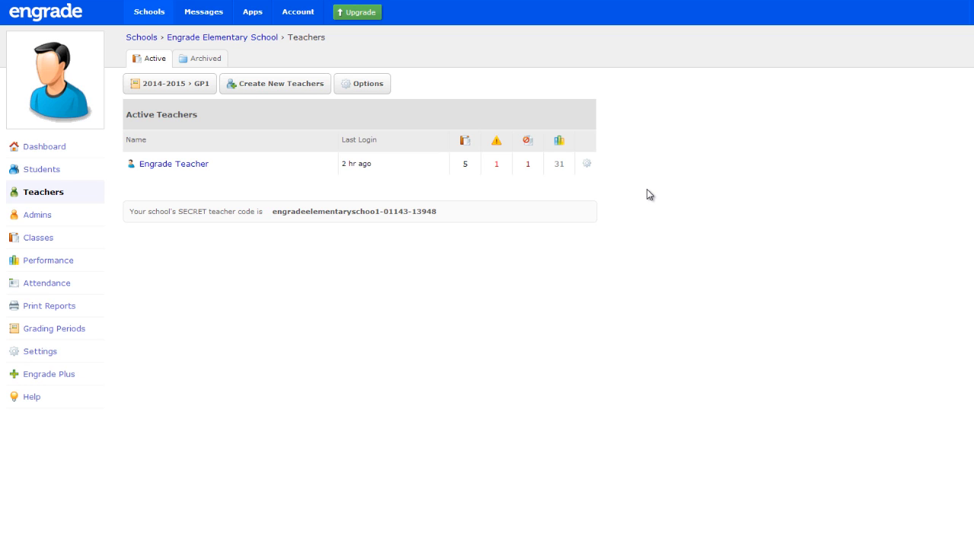
Step: Reactivate the archived teacher from the Archived tab and return to active teachers
left_click(207, 84)
left_click(211, 66)
left_click(209, 59)
left_click(209, 84)
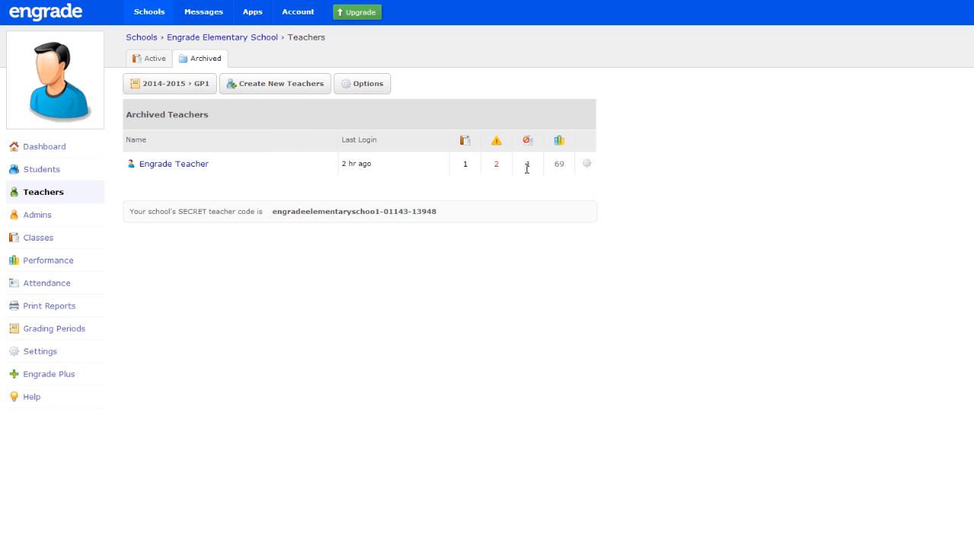
left_click(586, 164)
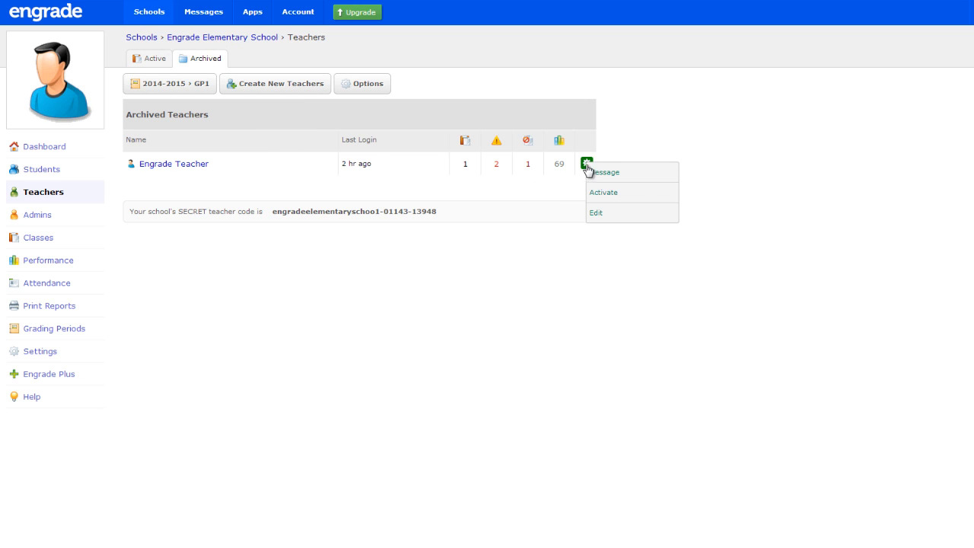
left_click(636, 194)
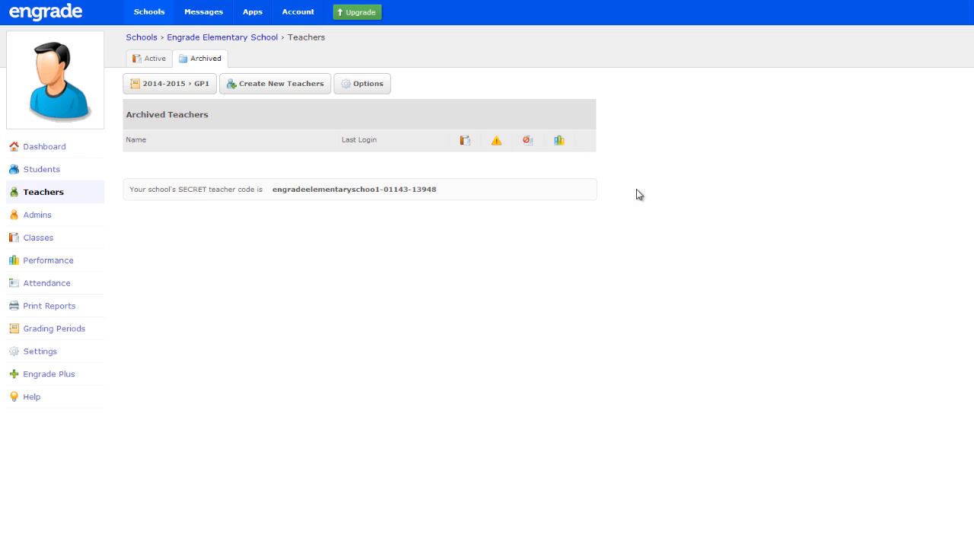
left_click(153, 64)
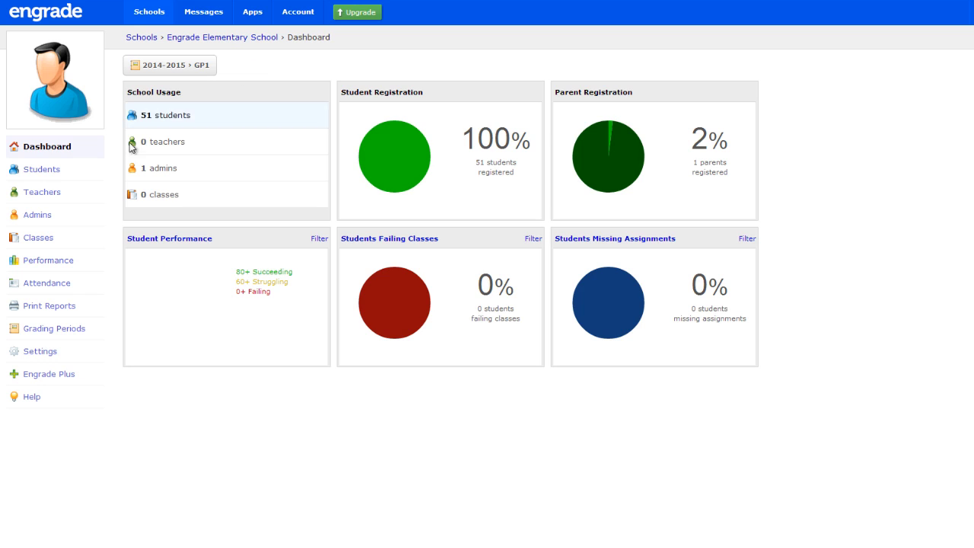
Step: Bulk-create teacher 'Engrade Teacher' with an e-mail address, enter the verification number, and submit
left_click(58, 195)
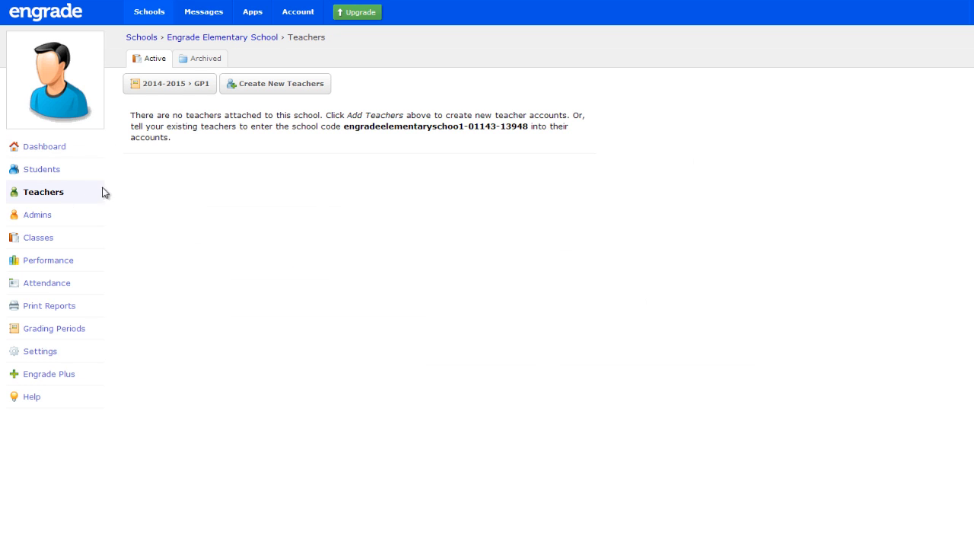
left_click(319, 88)
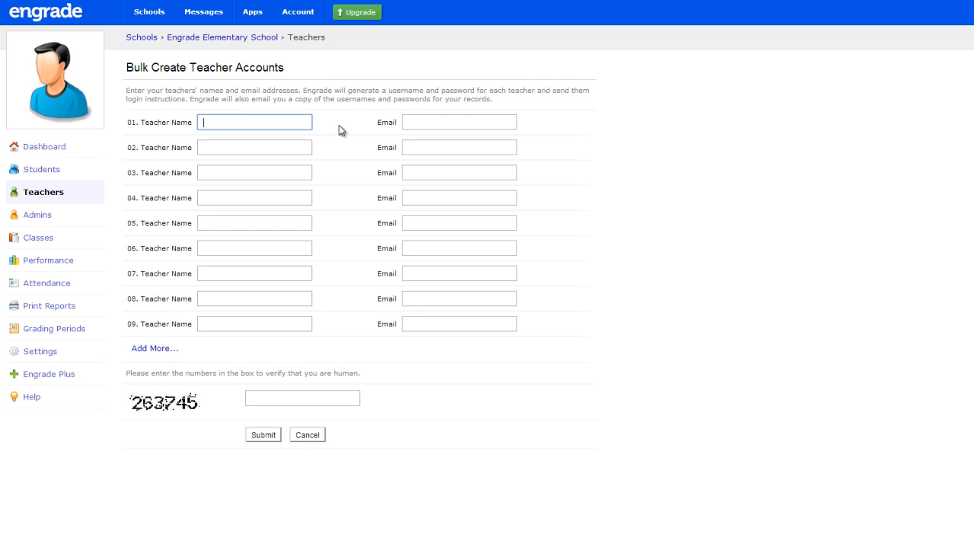
type("Engrade Teacher")
key("Tab")
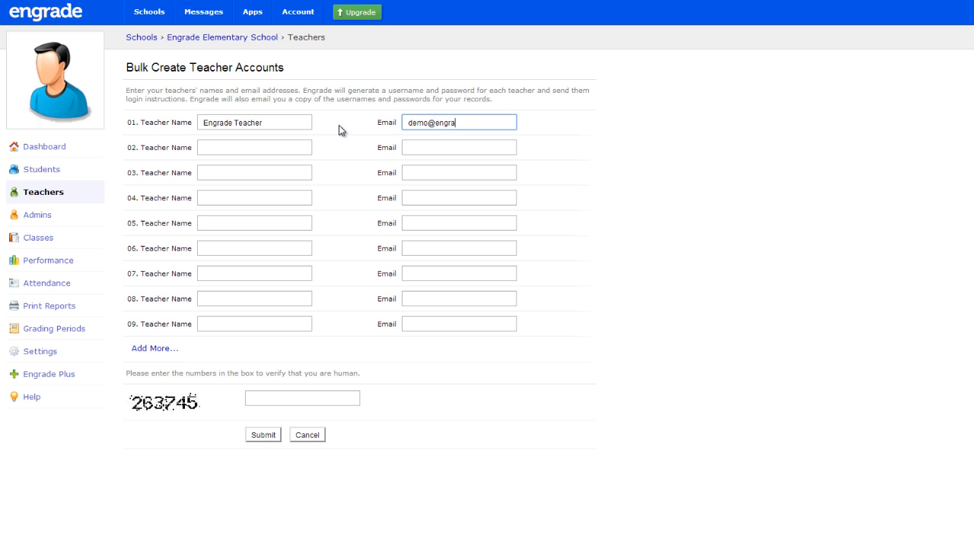
left_click(323, 399)
type("263745")
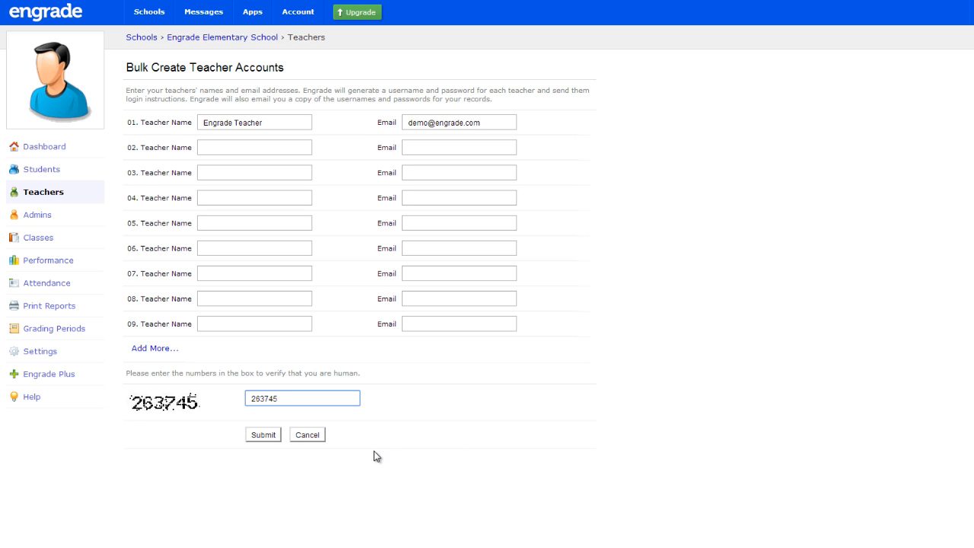
left_click(265, 438)
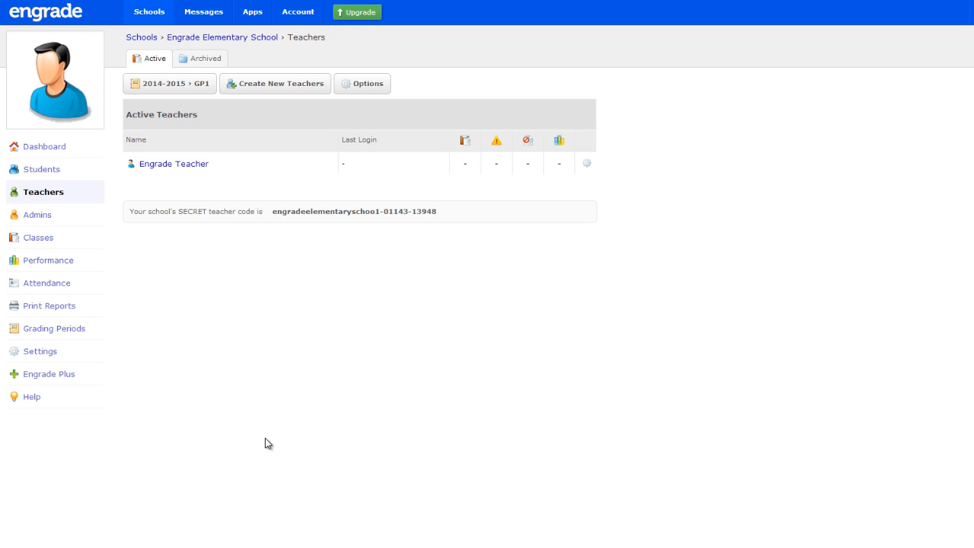